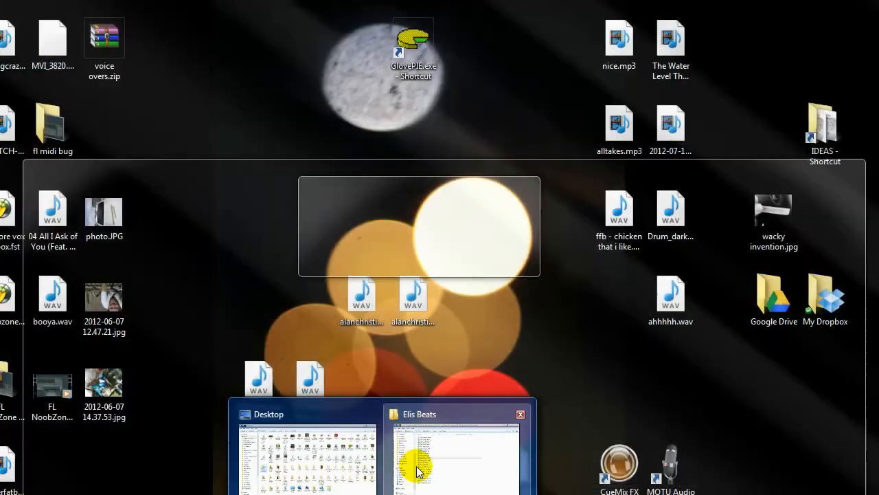
# - Import nice.mp3 from the Elis Beats folder onto a new track at the project start and remove its fade-in
pyautogui.click(416, 466)
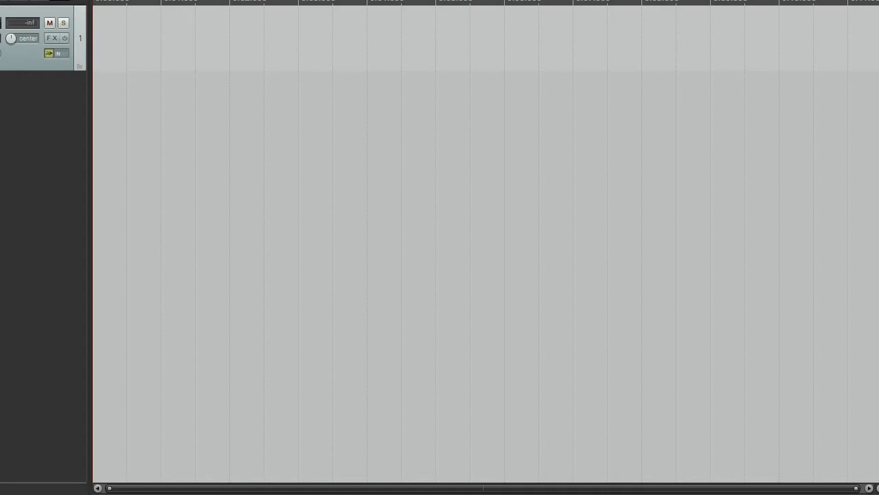
pyautogui.moveTo(184, 86); pyautogui.dragTo(107, 108)
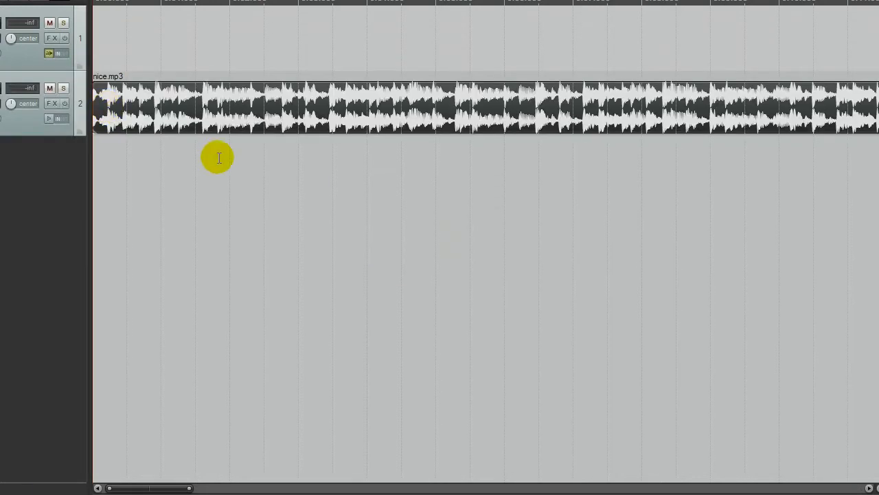
pyautogui.click(248, 133)
pyautogui.scroll(10, 103, 137)
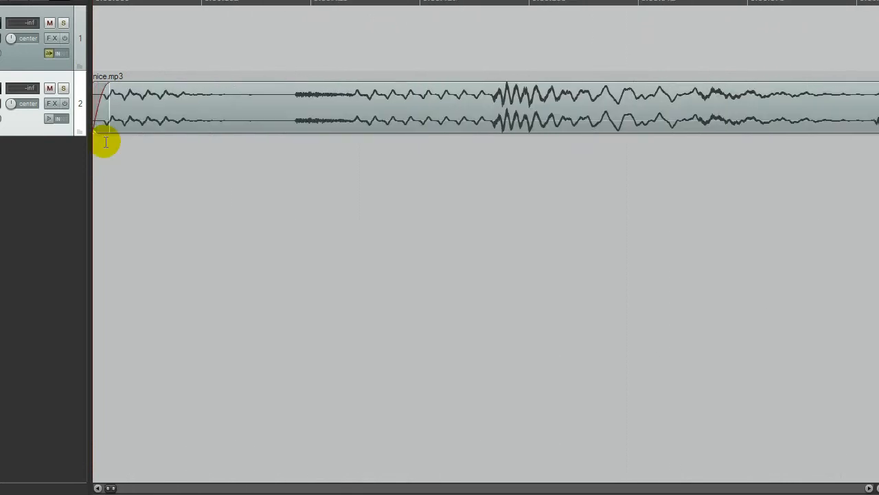
pyautogui.click(292, 82)
pyautogui.moveTo(291, 86); pyautogui.dragTo(44, 113)
# - Play nice.mp3 from the project start to listen to its opening
pyautogui.scroll(-5, 186, 121)
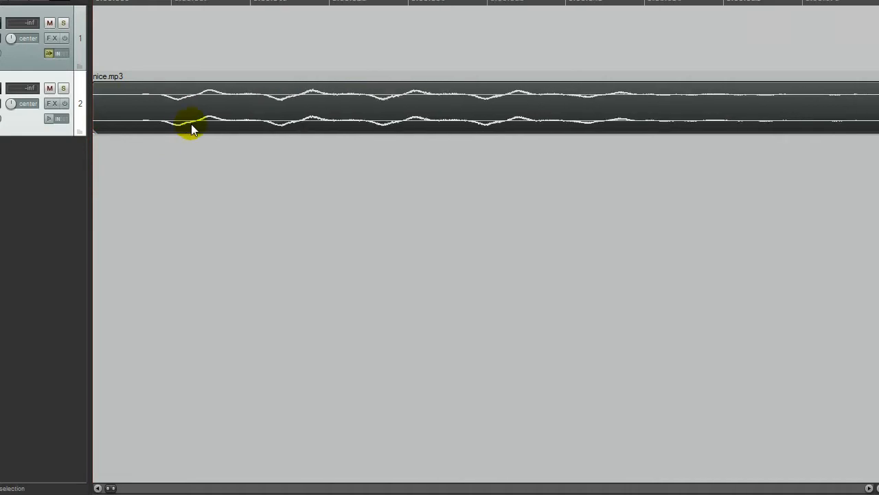
pyautogui.scroll(-2, 193, 128)
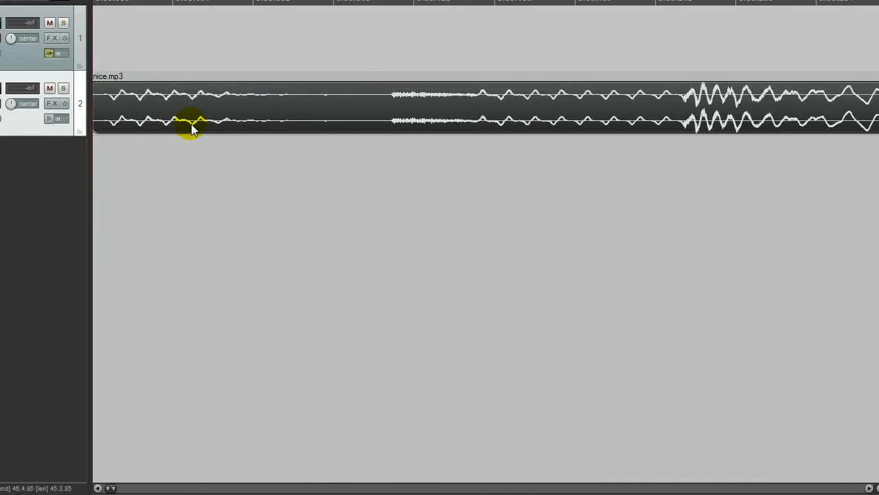
pyautogui.scroll(-6, 192, 129)
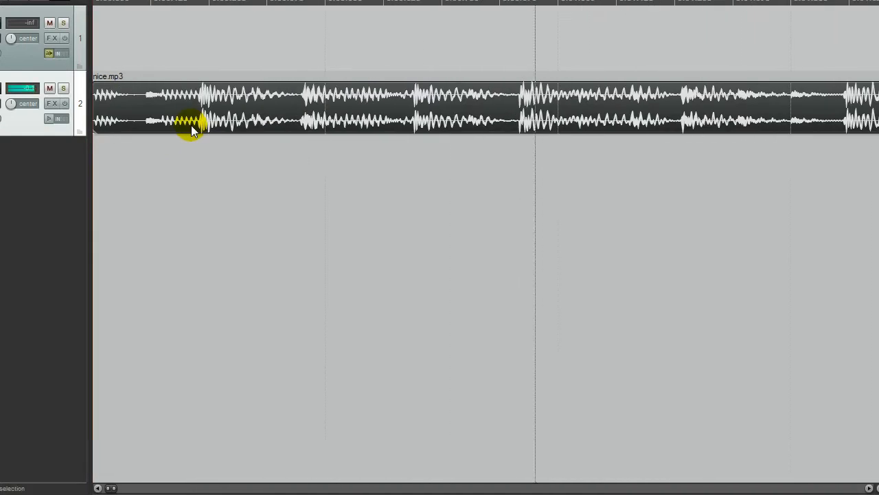
pyautogui.press('space')
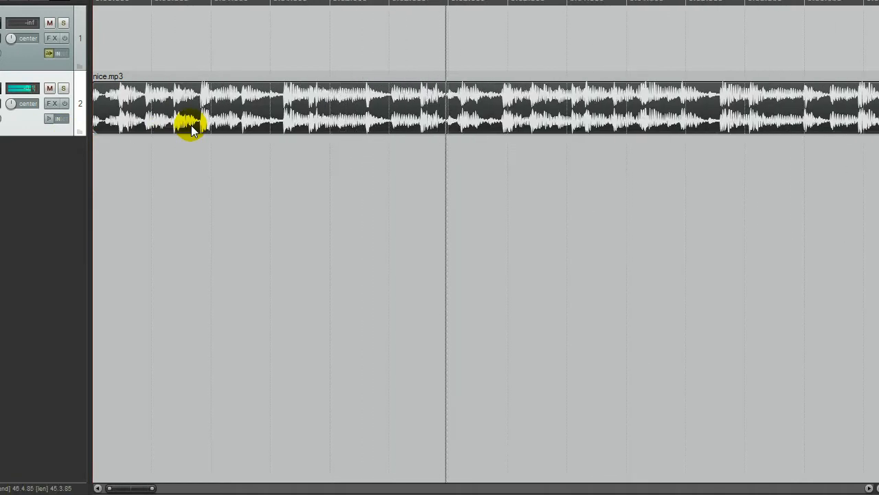
pyautogui.press('space')
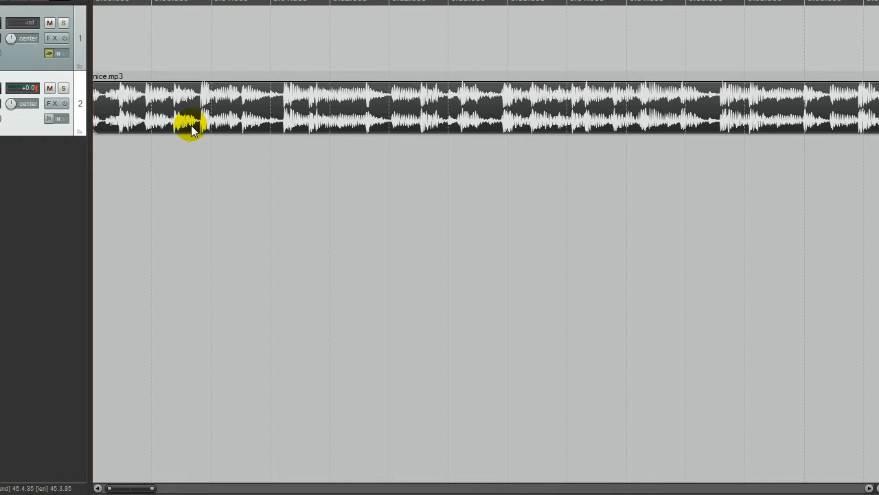
# - Turn off grid snapping so the edit cursor can be placed freely on the timeline
pyautogui.scroll(5, 107, 124)
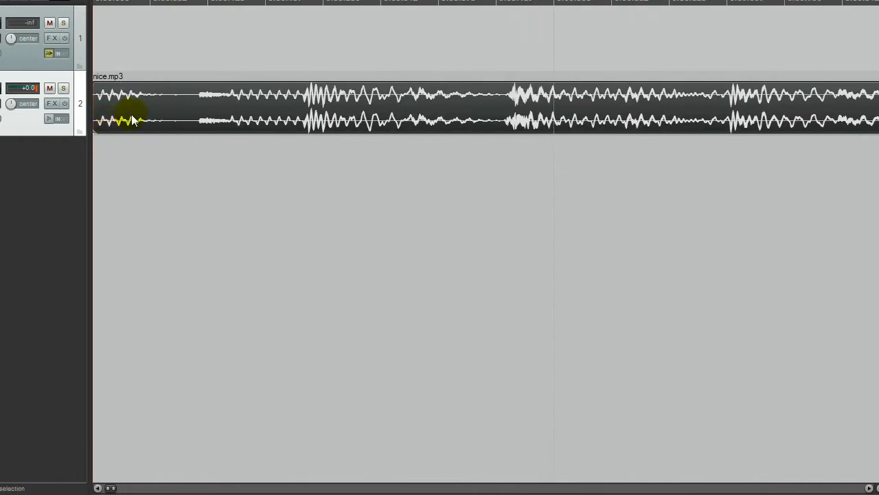
pyautogui.click(427, 196)
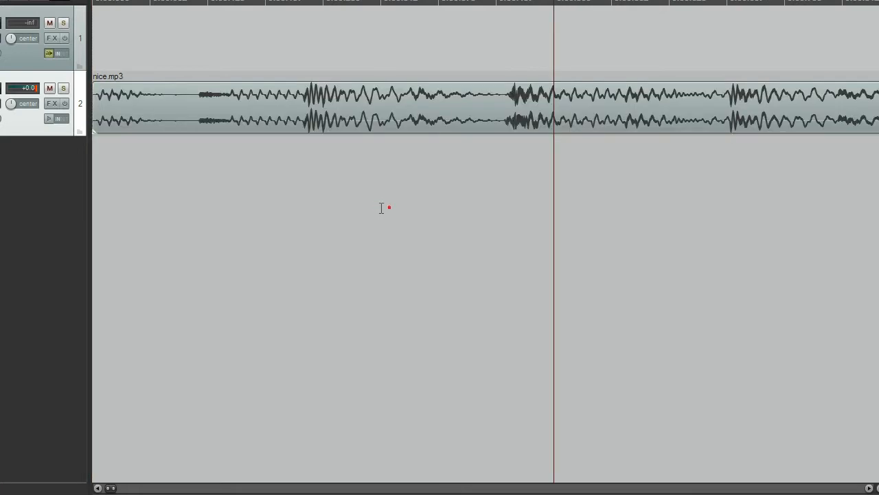
pyautogui.click(290, 208)
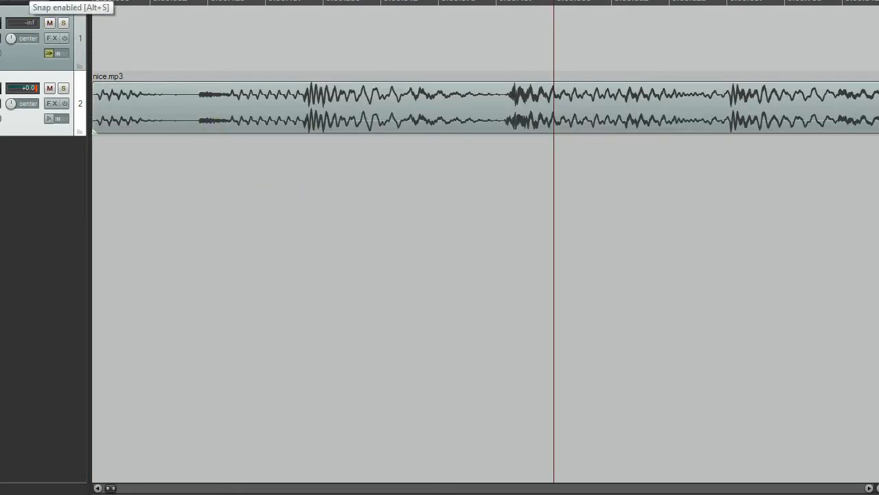
pyautogui.click(0, 4)
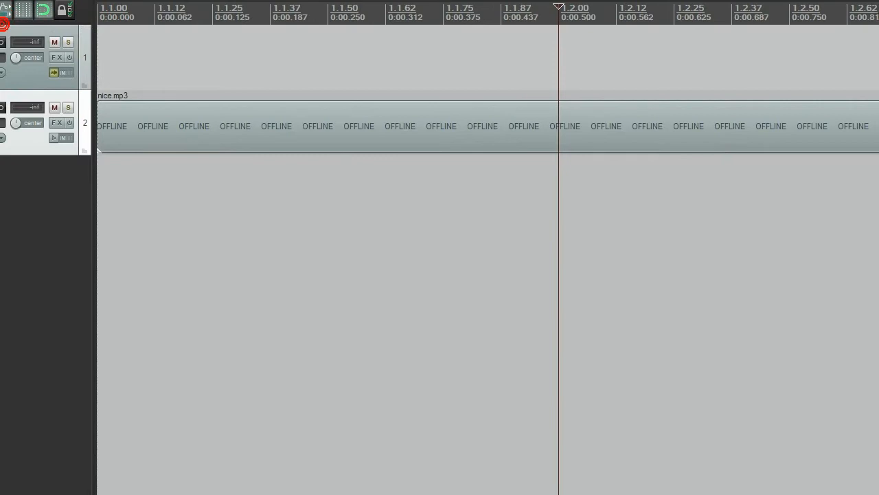
pyautogui.click(45, 17)
# - Test free placement of the edit cursor at several off-grid points along the nice.mp3 waveform
pyautogui.moveTo(220, 236); pyautogui.dragTo(200, 198)
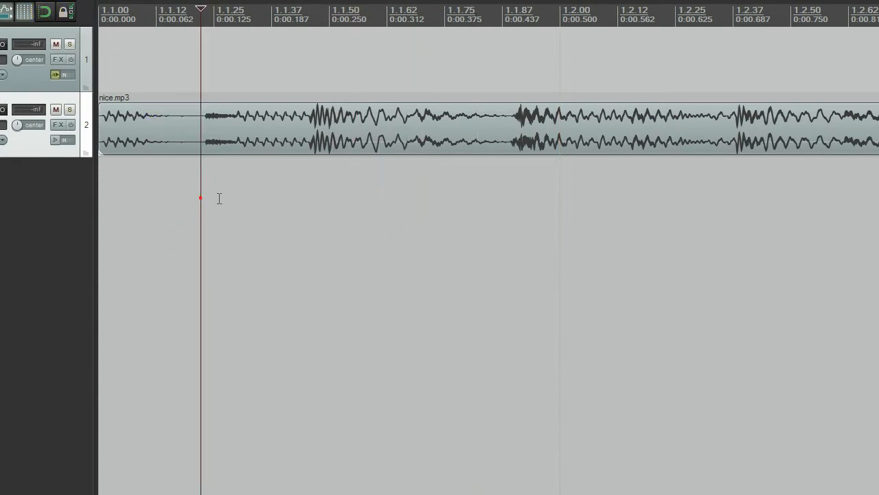
pyautogui.click(517, 130)
pyautogui.click(507, 130)
pyautogui.click(511, 130)
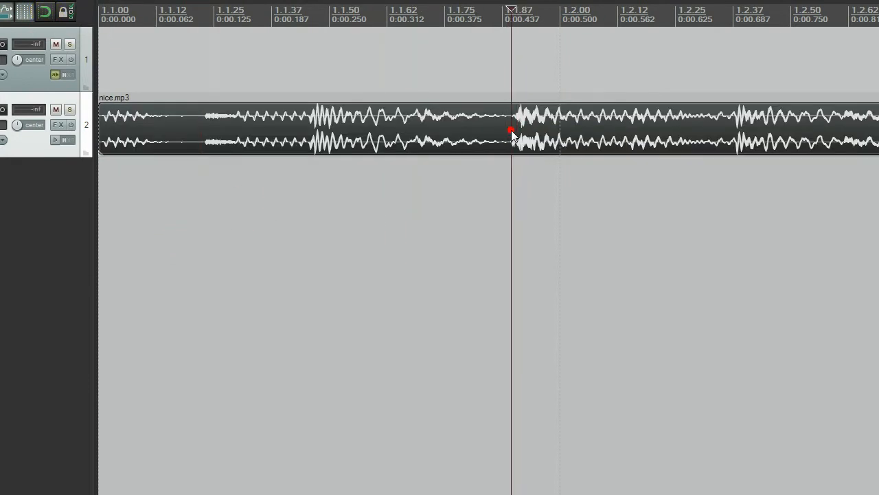
pyautogui.click(424, 200)
pyautogui.click(291, 214)
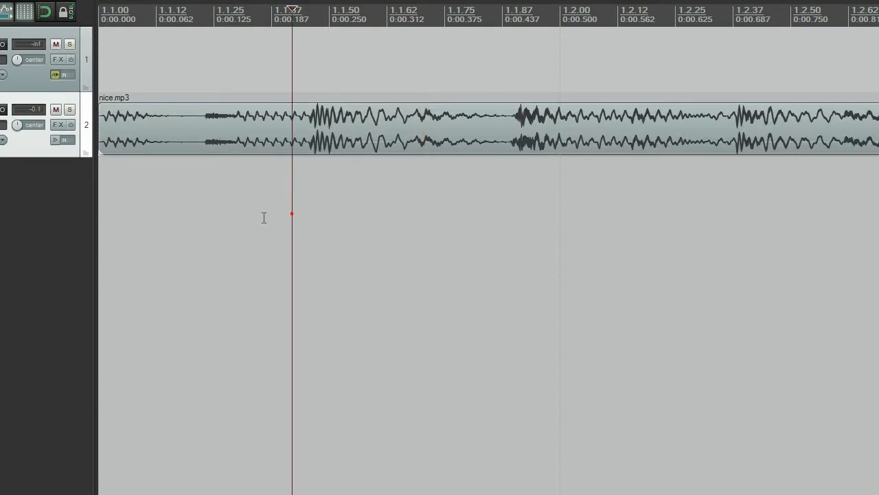
# - Return the edit cursor to the project start and play the beat to listen for its first downbeat
pyautogui.scroll(-5, 263, 218)
pyautogui.scroll(1, 264, 218)
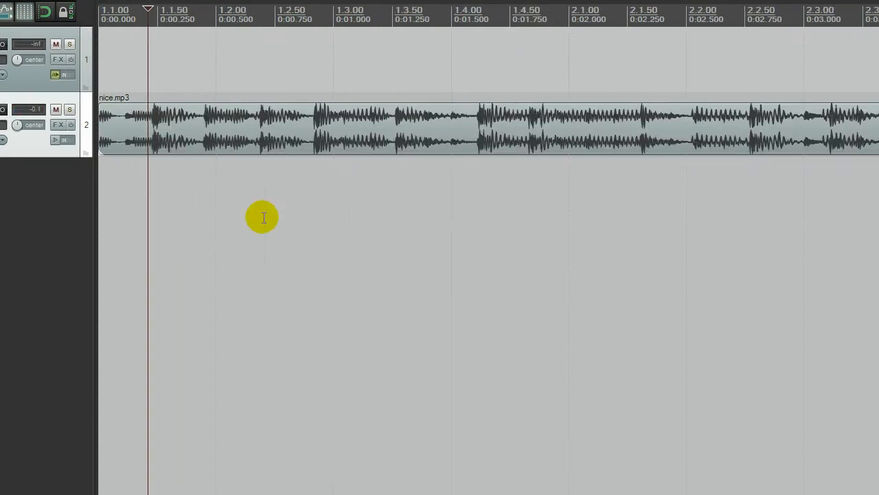
pyautogui.click(111, 211)
pyautogui.click(104, 211)
pyautogui.click(100, 211)
pyautogui.press('space')
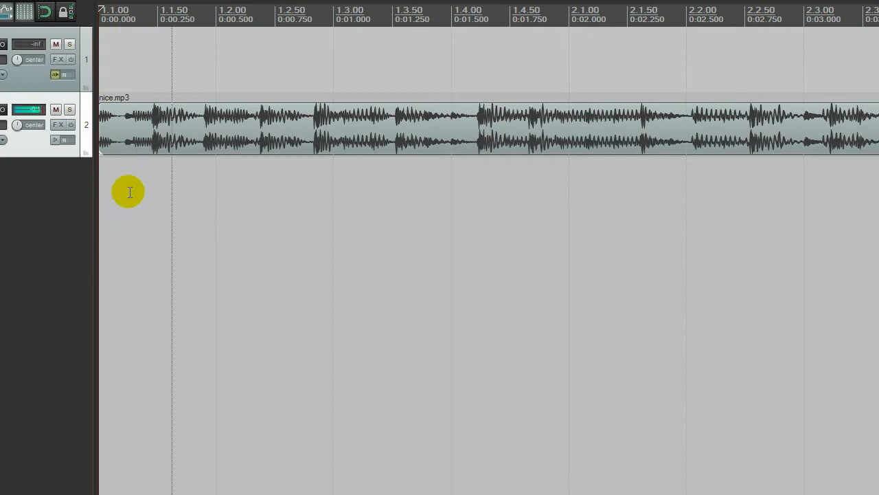
pyautogui.press('space')
pyautogui.press('space')
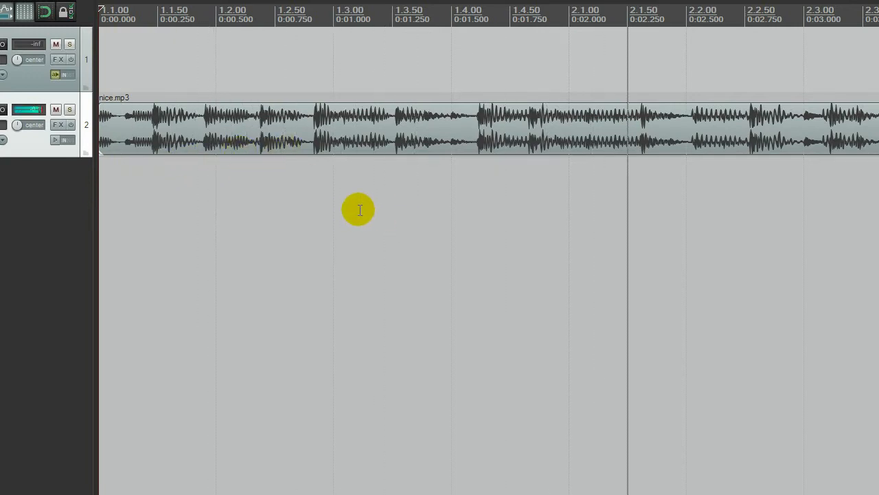
pyautogui.scroll(-3, 358, 210)
pyautogui.scroll(-2, 358, 209)
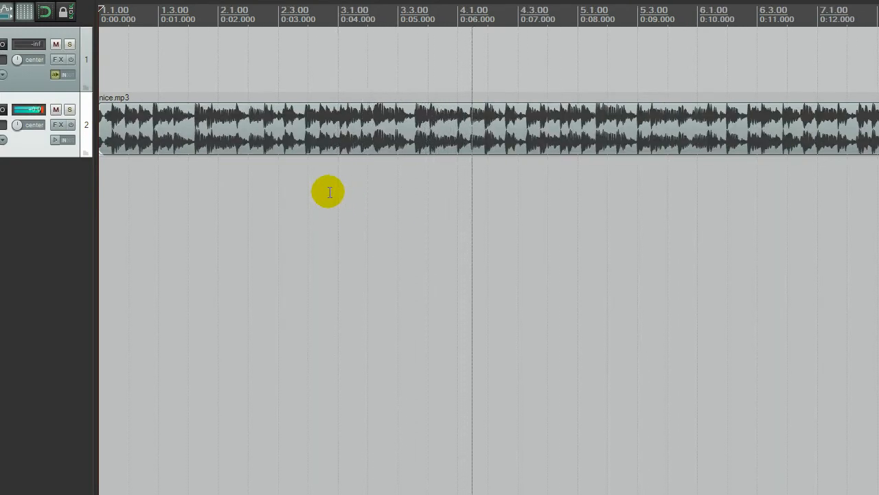
pyautogui.press('space')
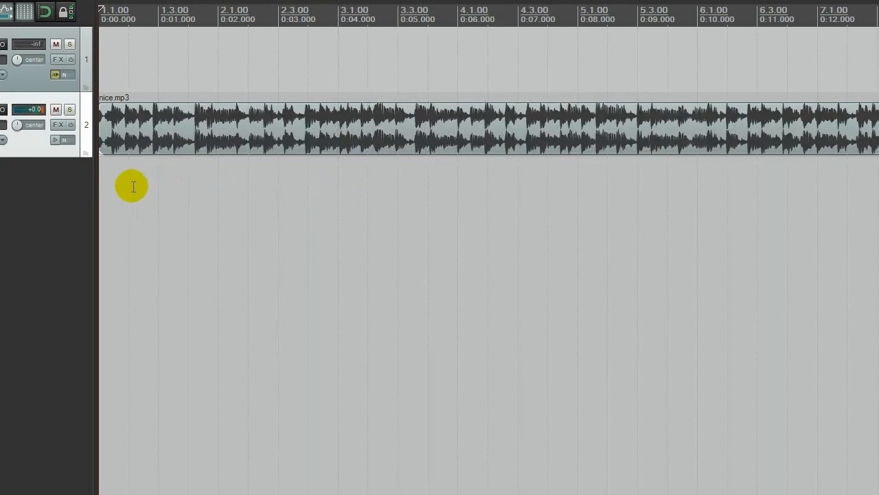
# - Replay the opening of nice.mp3 and place the edit cursor just before the strong hit, at about 0:00.916
pyautogui.press('space')
pyautogui.press('space')
pyautogui.scroll(4, 132, 186)
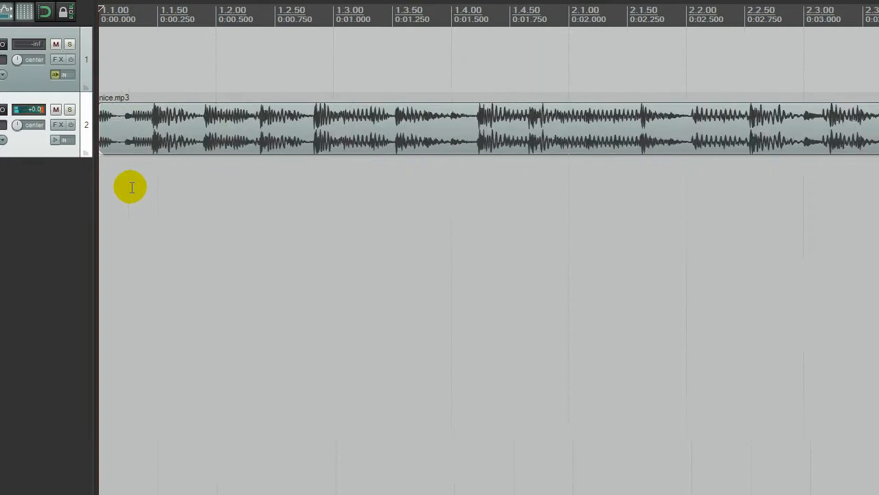
pyautogui.scroll(2, 400, 128)
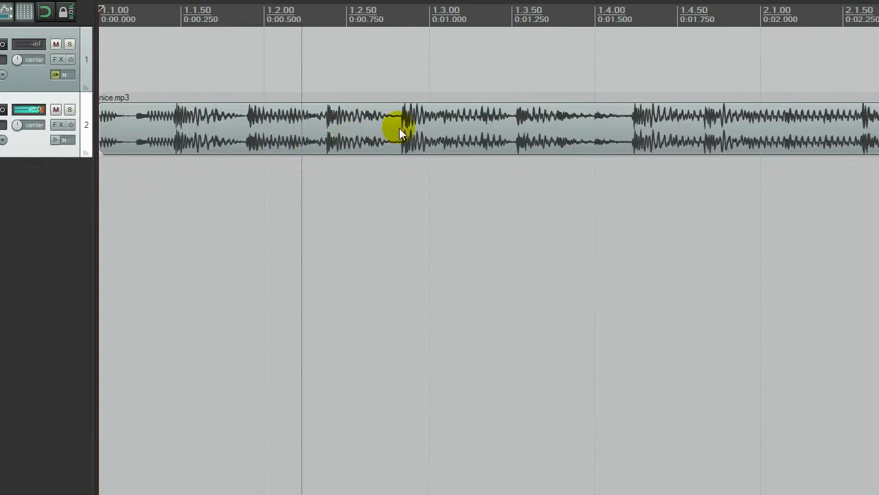
pyautogui.click(400, 128)
pyautogui.scroll(2, 401, 131)
pyautogui.scroll(8, 577, 120)
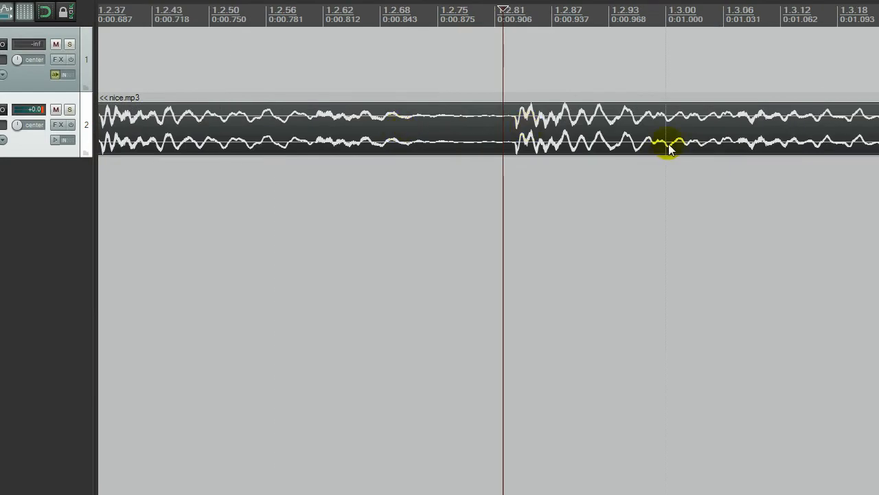
pyautogui.click(575, 124)
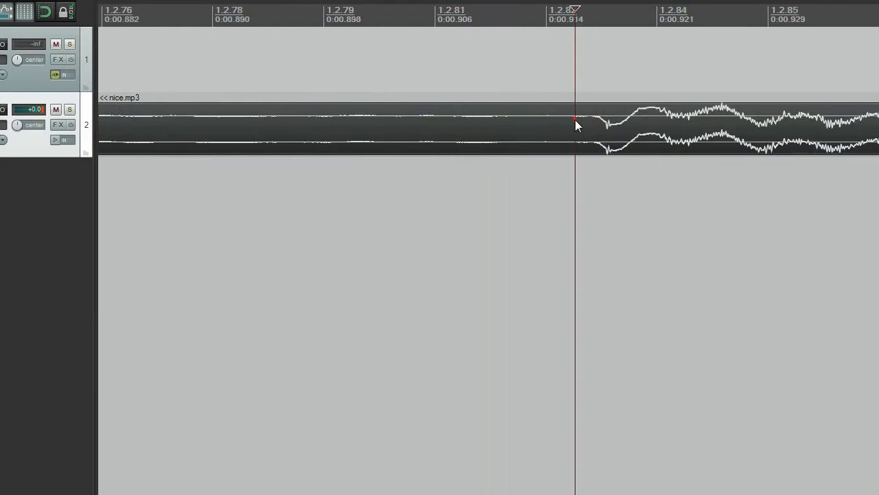
# - Enlarge the track height and set the edit cursor exactly where the hit's waveform begins, at about 0:00.917
pyautogui.hscroll(3, 584, 123)
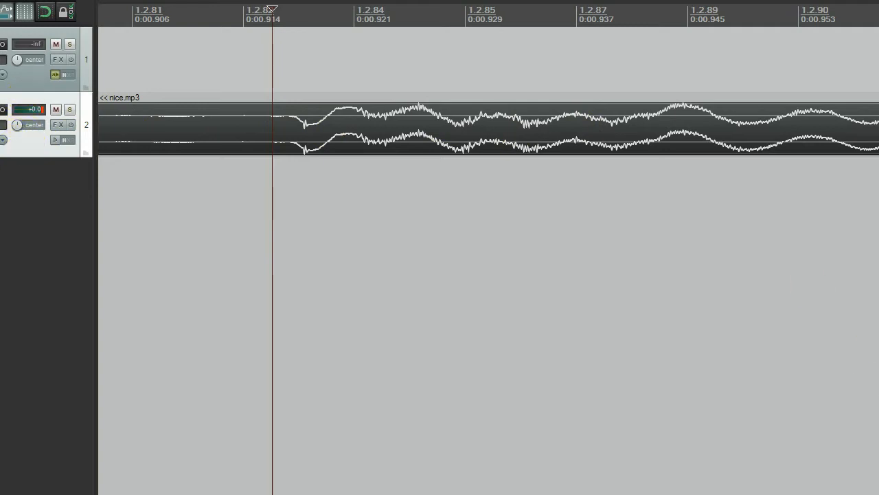
pyautogui.hotkey('ctrl', 'Up')
pyautogui.hotkey('ctrl', 'Up')
pyautogui.hotkey('ctrl', 'Up')
pyautogui.hotkey('ctrl', 'Up')
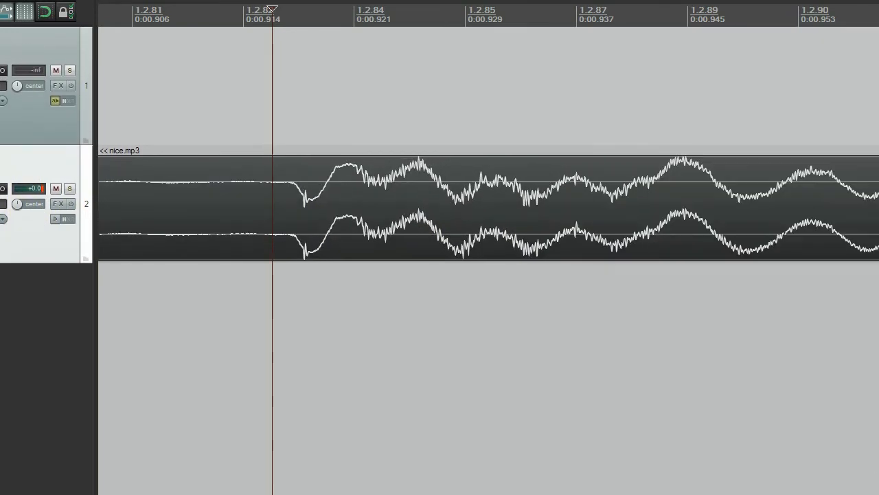
pyautogui.hotkey('ctrl', 'Up')
pyautogui.hotkey('ctrl', 'Up')
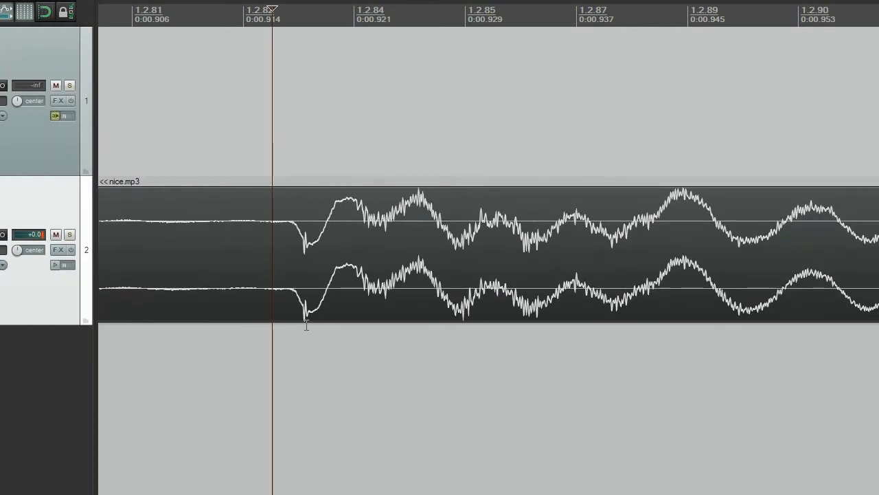
pyautogui.click(290, 230)
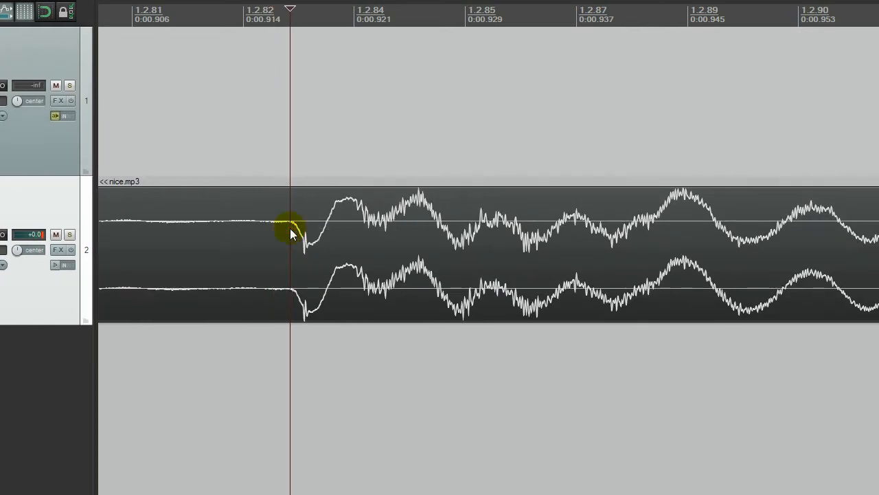
pyautogui.click(303, 230)
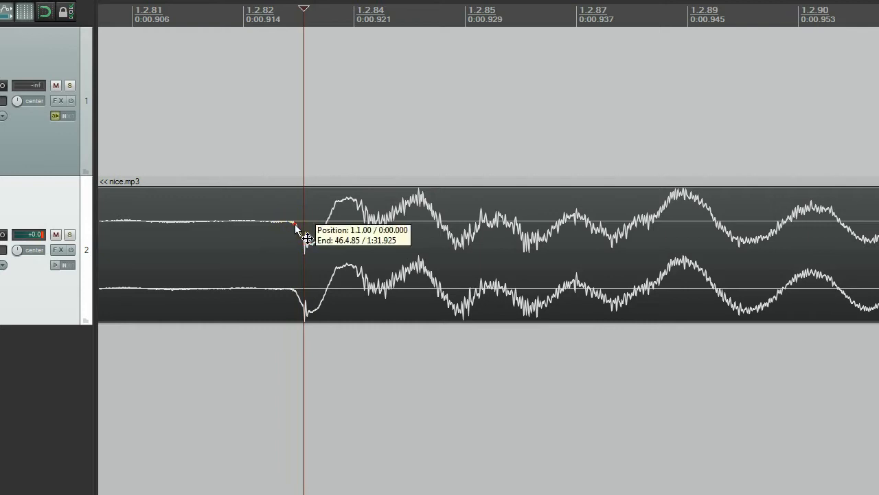
pyautogui.click(296, 226)
pyautogui.click(293, 223)
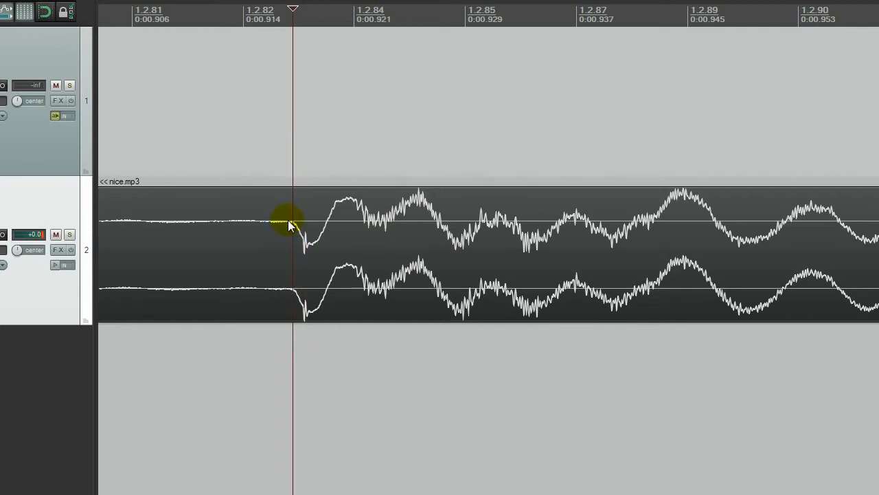
# - Split nice.mp3 at the edit cursor and delete the section before the hit
pyautogui.press('s')
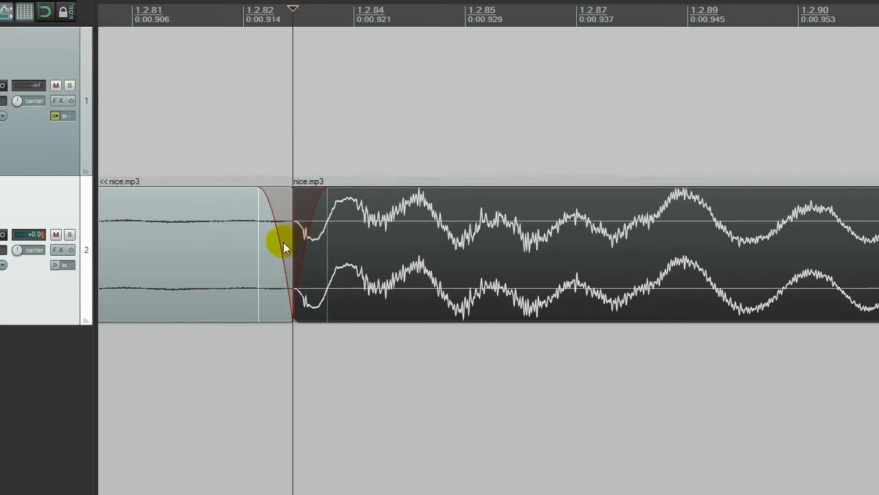
pyautogui.click(202, 279)
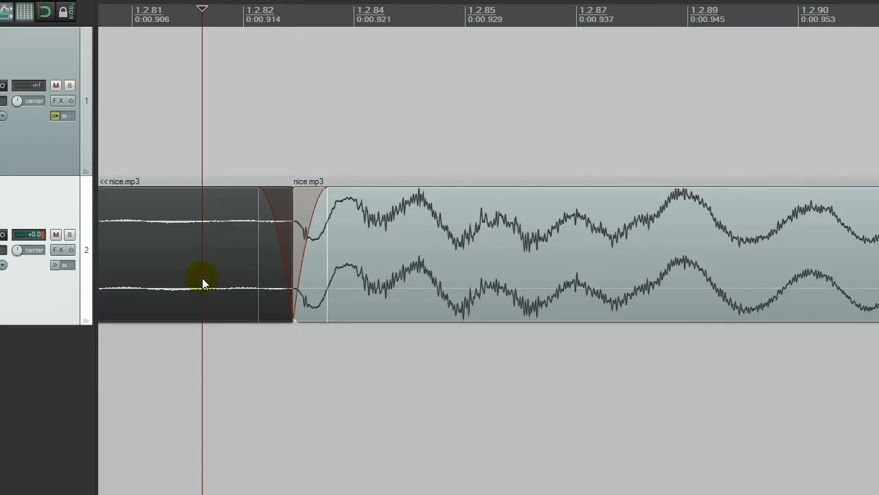
pyautogui.press('Delete')
# - Move the remaining nice.mp3 item to the very start of the project
pyautogui.scroll(-3, 289, 282)
pyautogui.scroll(-10, 289, 282)
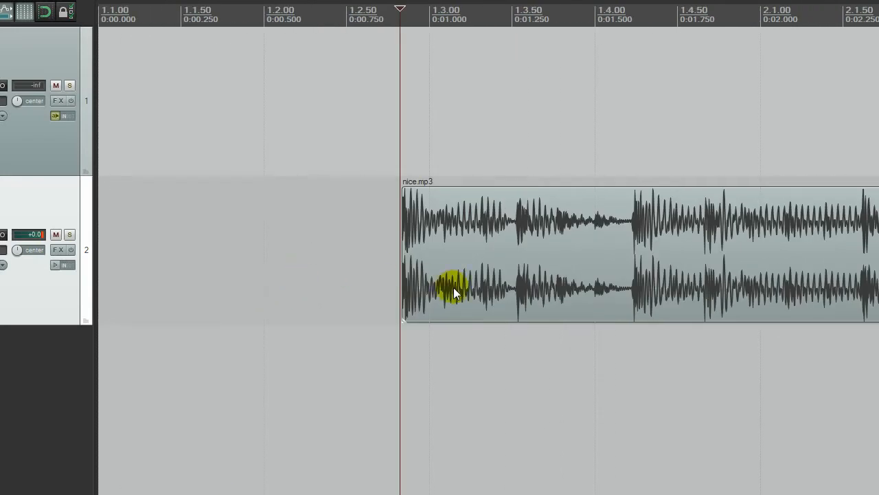
pyautogui.moveTo(452, 288); pyautogui.dragTo(67, 281)
# - Play the trimmed beat from the project start to check its opening
pyautogui.click(182, 352)
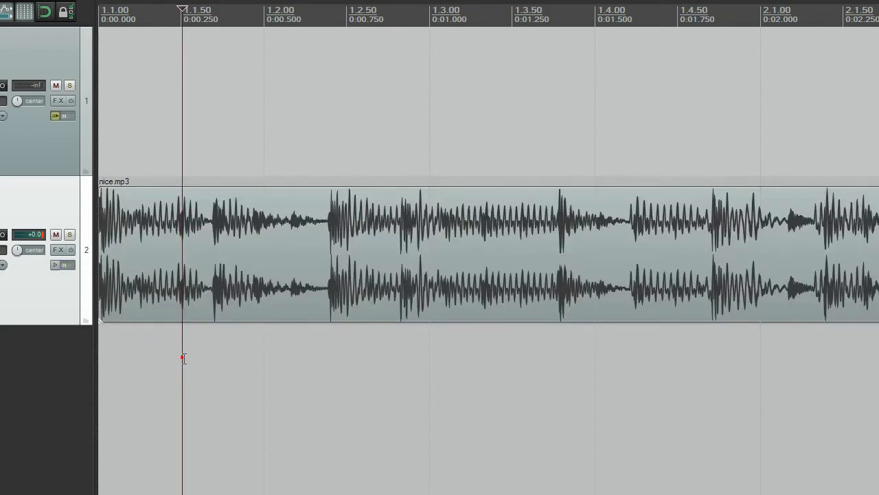
pyautogui.scroll(-5, 189, 353)
pyautogui.press('space')
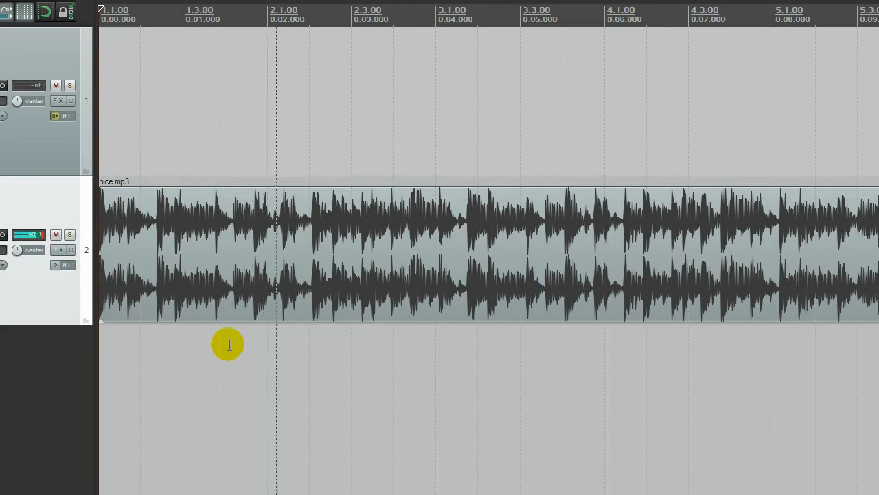
# - Play nice.mp3 repeatedly from the project start and compare its hits with the bar and beat grid lines
pyautogui.scroll(-3, 385, 297)
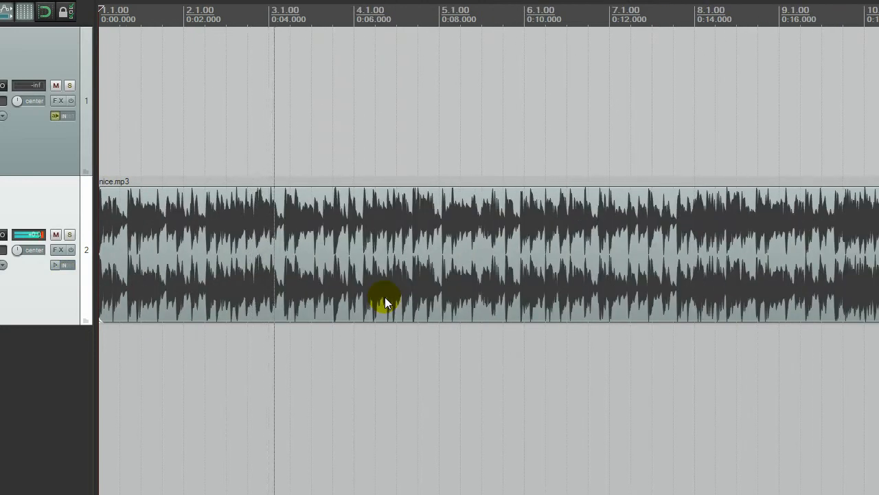
pyautogui.press('space')
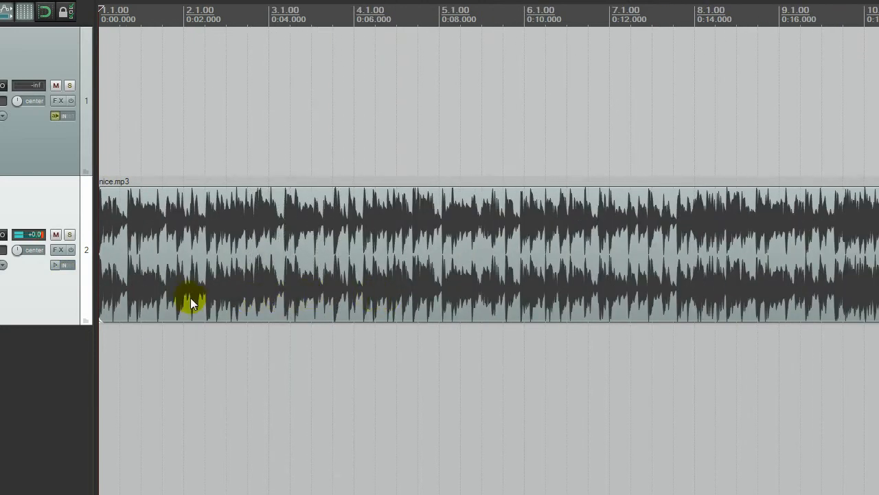
pyautogui.scroll(5, 186, 294)
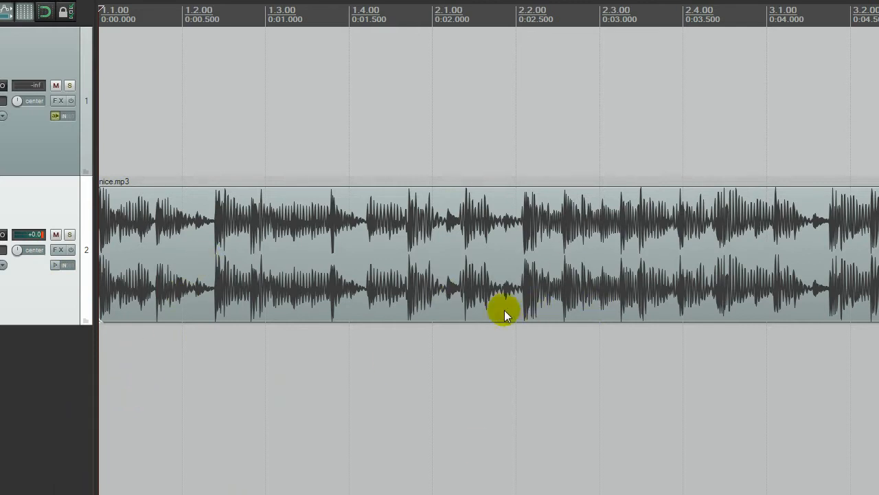
pyautogui.press('space')
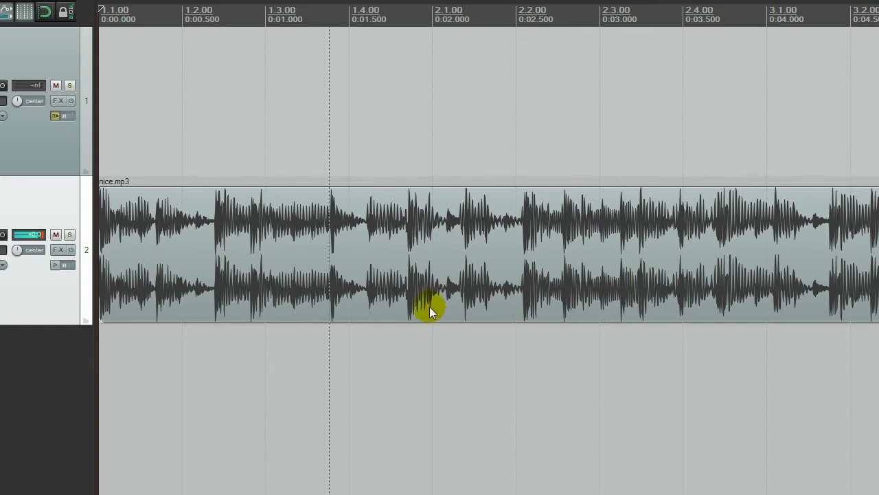
pyautogui.press('space')
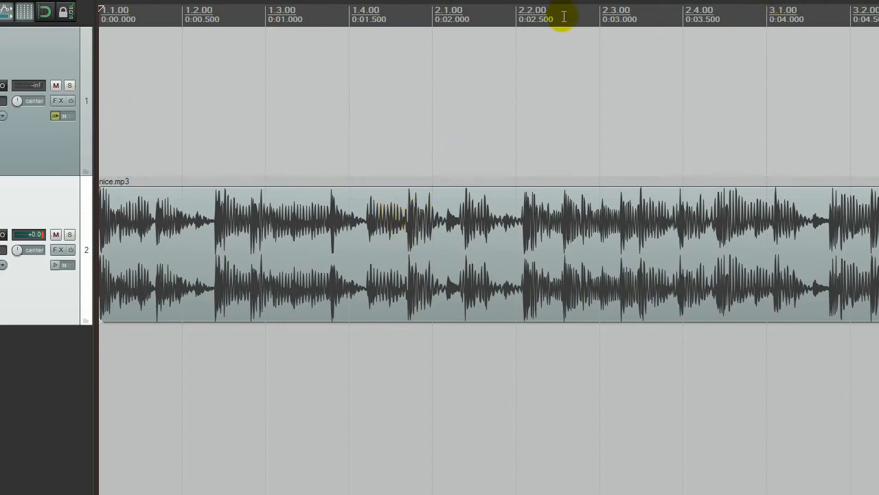
pyautogui.press('space')
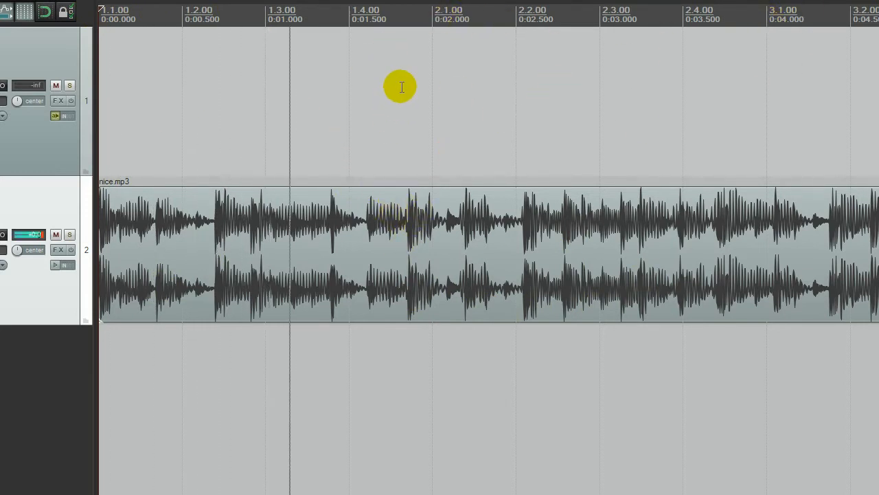
pyautogui.press('space')
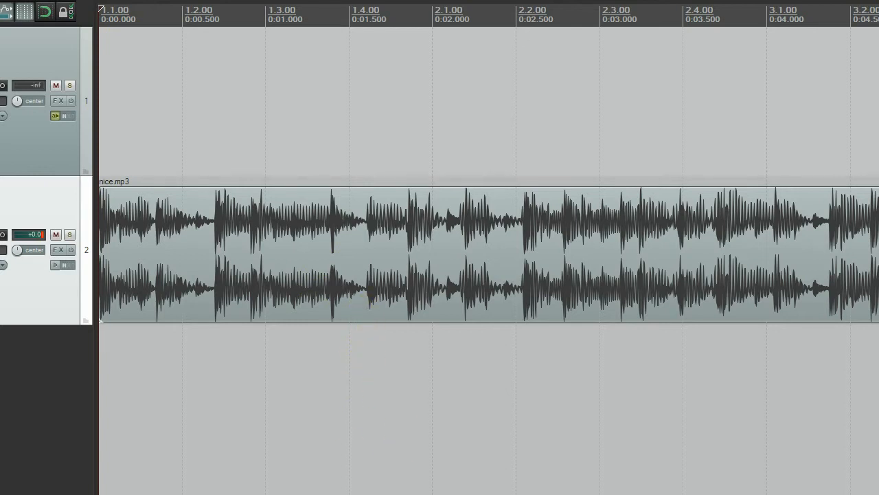
# - Raise the project tempo in two stages until beat 1.2.00 falls at 0:00.461
pyautogui.press('Return')
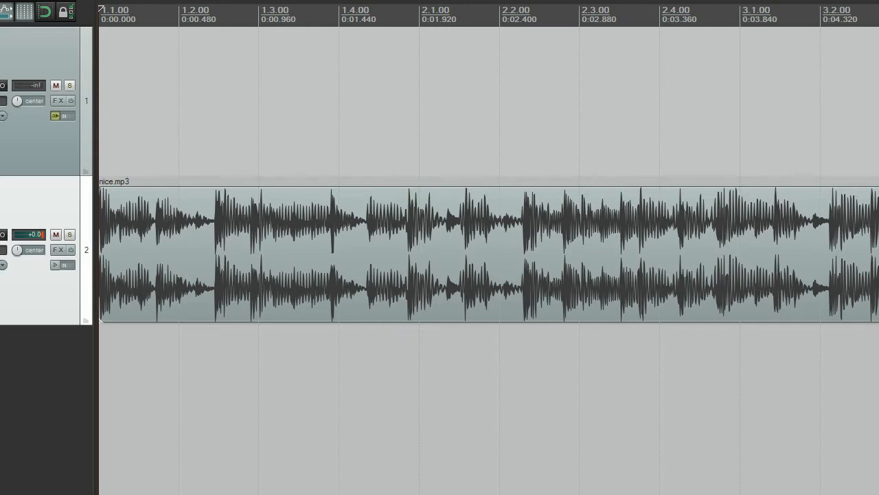
pyautogui.press('Return')
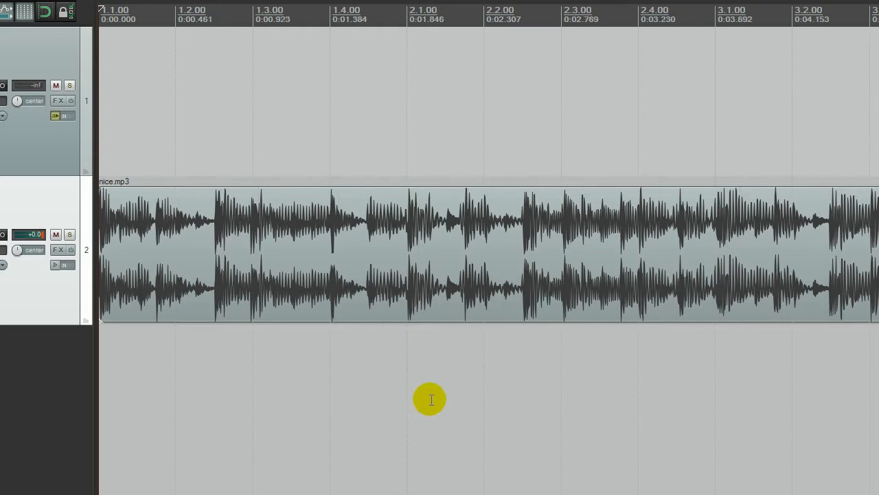
pyautogui.scroll(4, 420, 330)
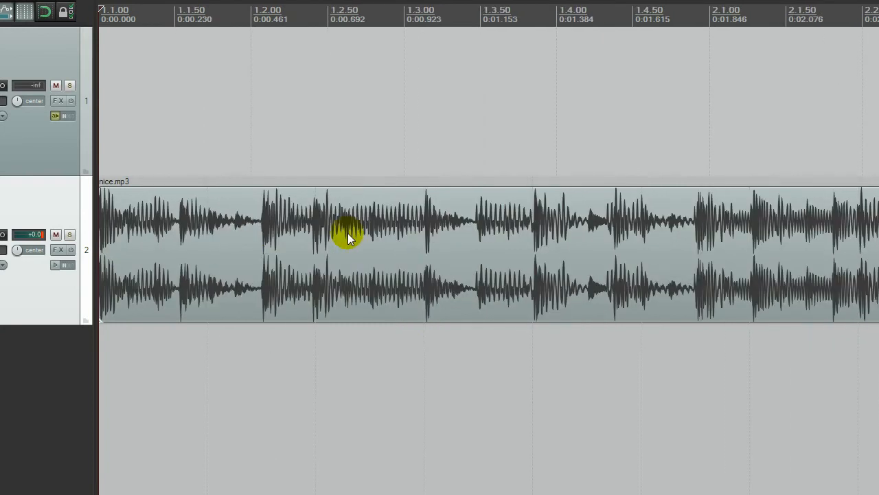
# - Turn on snapping and place the edit cursor on the grid line at bar 2.1.00
pyautogui.scroll(-10, 349, 236)
pyautogui.click(151, 118)
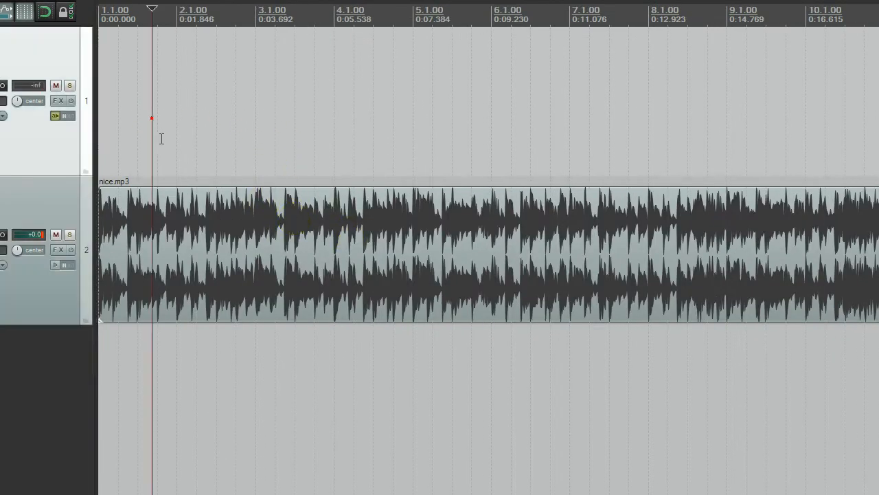
pyautogui.scroll(5, 152, 118)
pyautogui.scroll(-3, 529, 169)
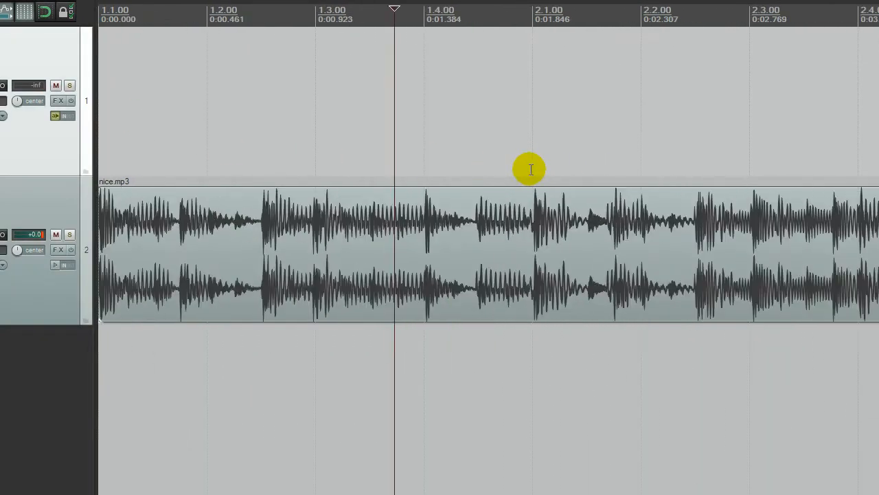
pyautogui.click(520, 131)
pyautogui.click(531, 133)
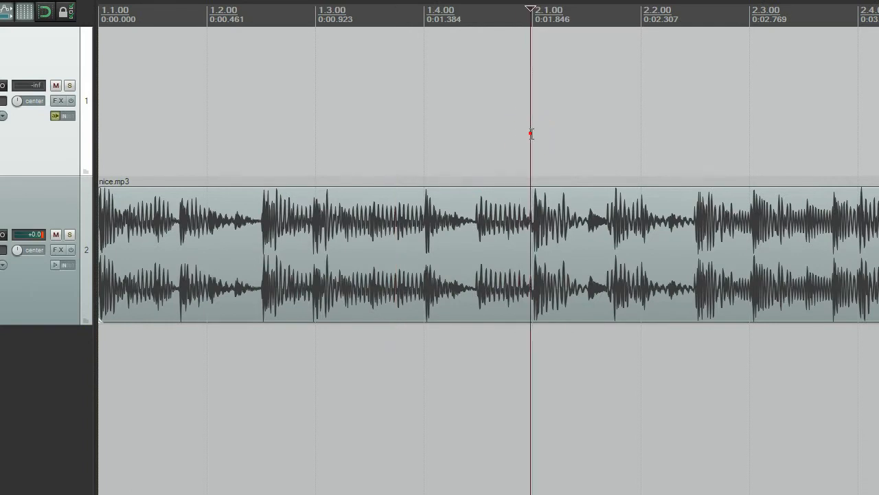
pyautogui.click(41, 16)
pyautogui.click(536, 112)
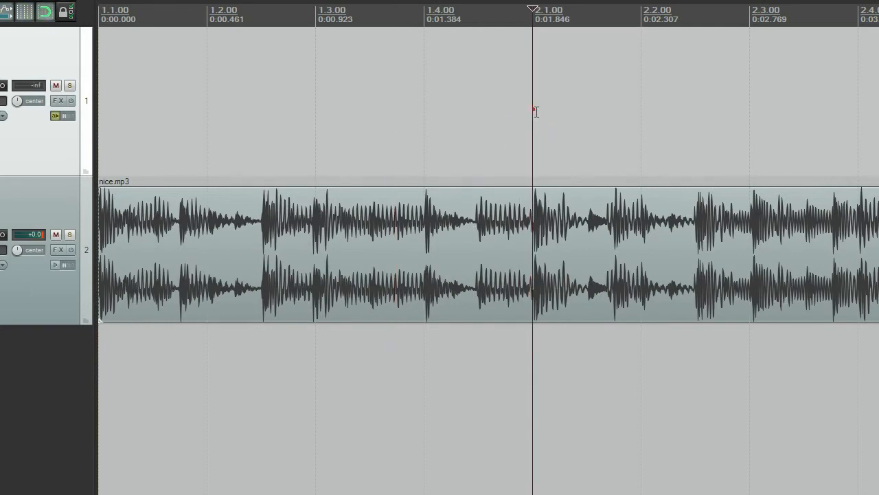
# - Compare the grid line at bar 2.1.00 closely with the start of the nearby hit in the waveform
pyautogui.click(436, 130)
pyautogui.click(567, 127)
pyautogui.scroll(5, 526, 201)
pyautogui.scroll(-6, 490, 222)
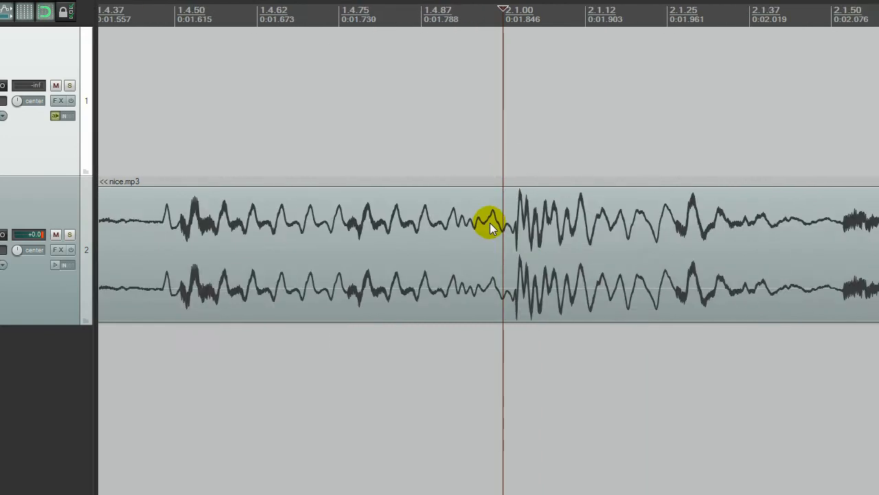
# - Place the edit cursor on bar 3.1.00 and compare it closely with the start of its hit
pyautogui.scroll(-3, 675, 142)
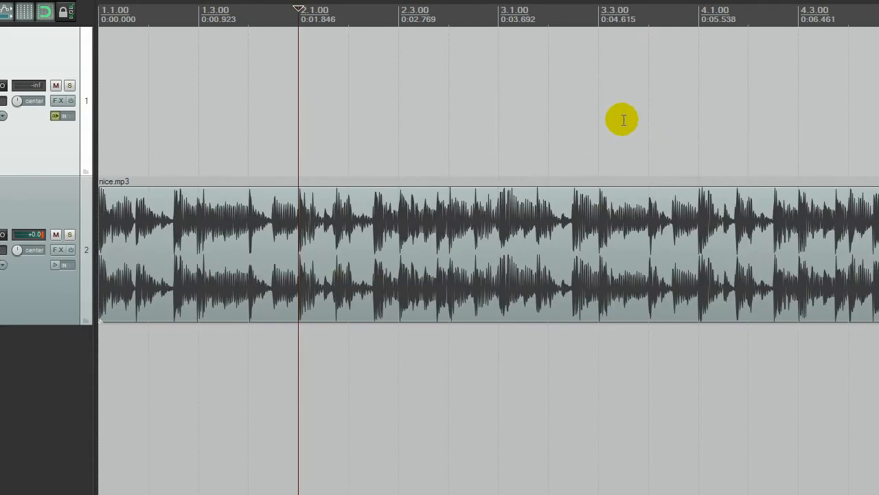
pyautogui.click(501, 107)
pyautogui.scroll(10, 513, 180)
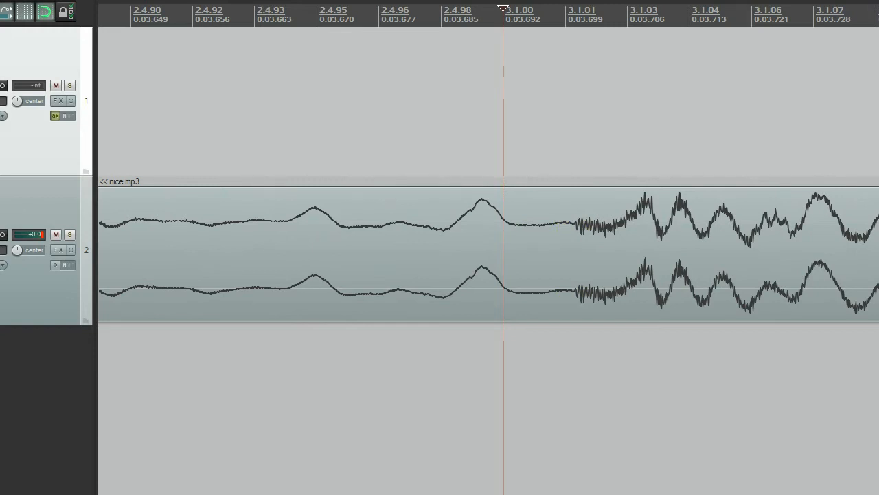
# - Try a faster project tempo that puts bar 3.1.00 at 0:03.664
pyautogui.scroll(1, 488, 15)
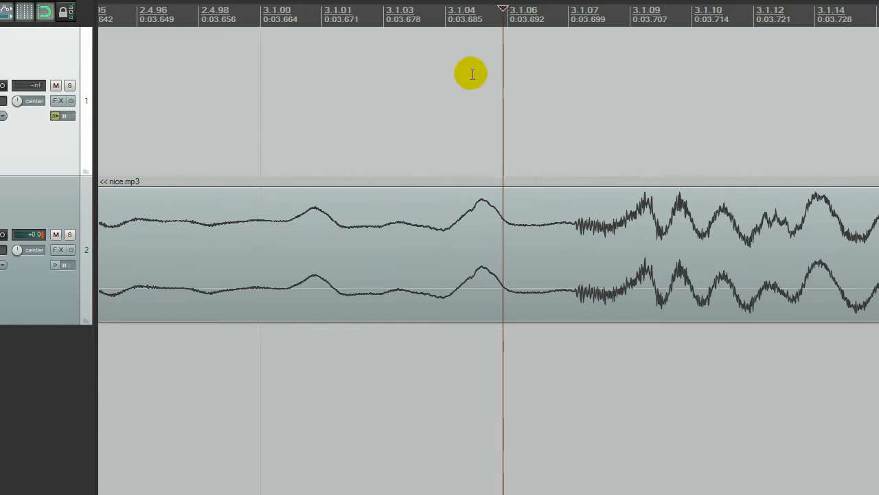
pyautogui.click(491, 88)
pyautogui.scroll(-3, 437, 98)
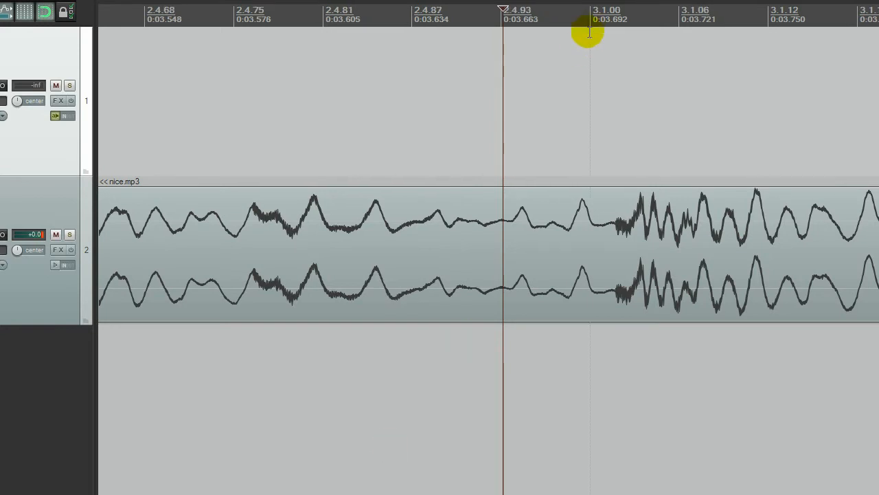
# - Snap the edit cursor to bar 3.1.00 and lower the project tempo so that bar falls at 0:03.720
pyautogui.click(593, 130)
pyautogui.scroll(-2, 598, 140)
pyautogui.scroll(-2, 597, 140)
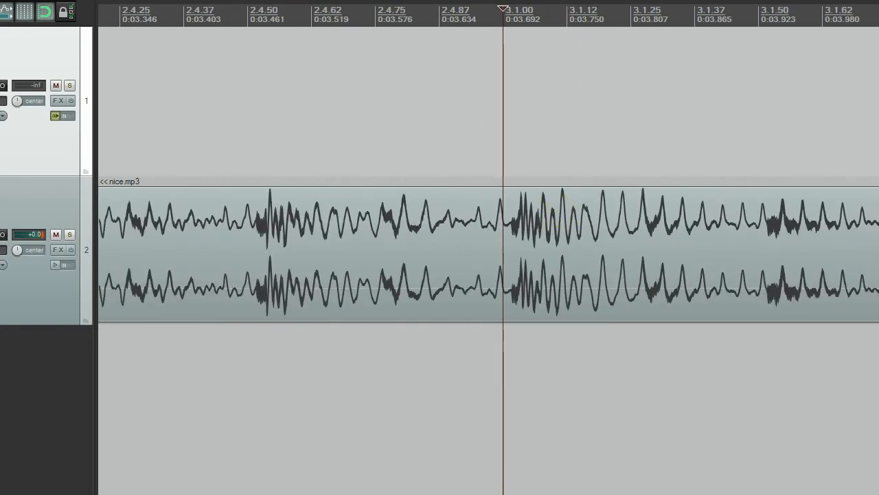
pyautogui.scroll(2, 531, 140)
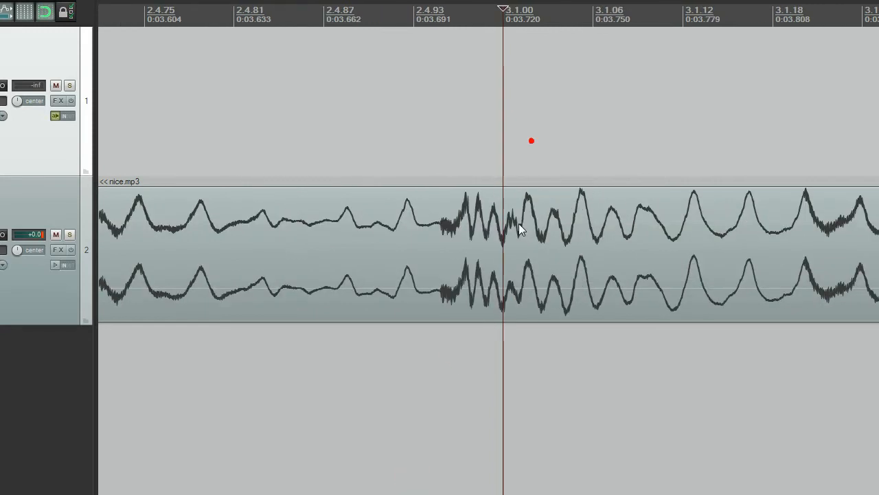
pyautogui.scroll(2, 518, 224)
# - Examine the very start of the nice.mp3 item and its short fade-in at bar 1.1.00
pyautogui.scroll(-10, 317, 230)
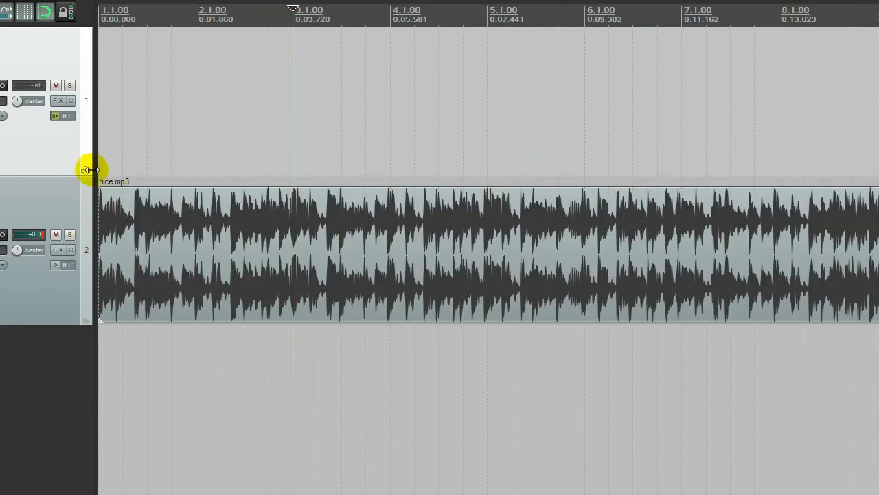
pyautogui.scroll(15, 98, 169)
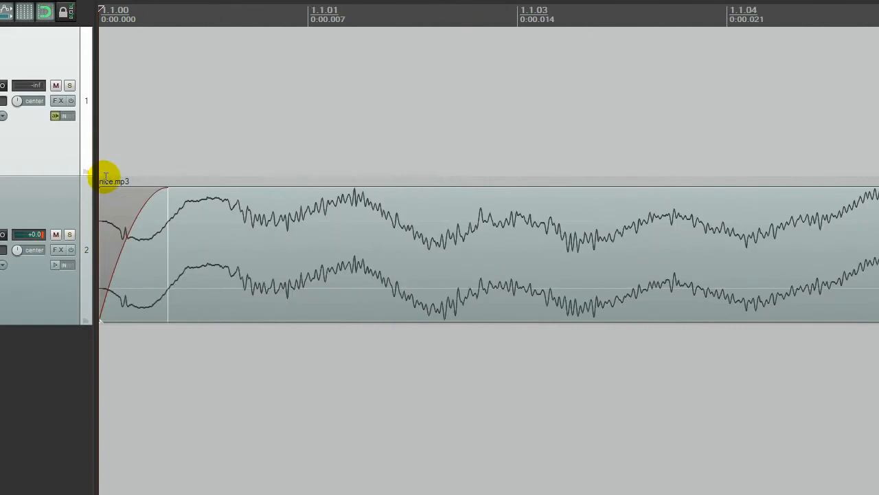
pyautogui.scroll(2, 105, 177)
pyautogui.scroll(-3, 107, 178)
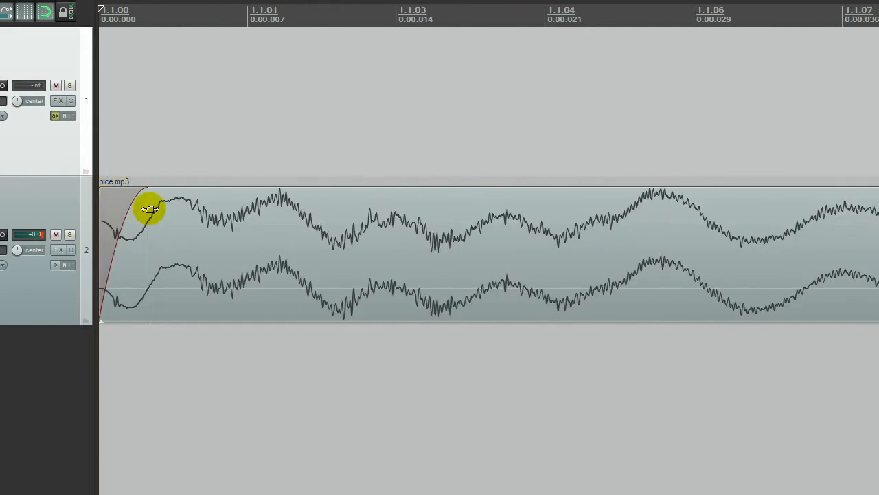
pyautogui.scroll(-8, 147, 204)
pyautogui.scroll(-10, 150, 202)
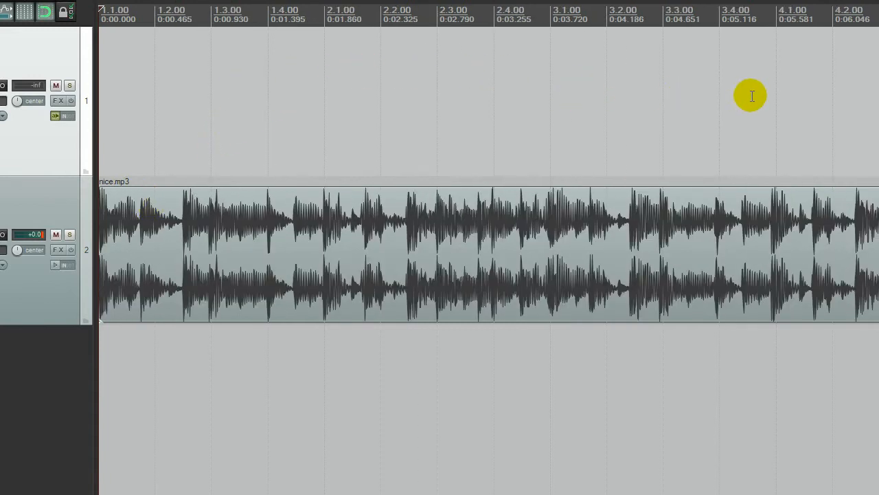
# - Fine-tune the project tempo until bar 3.1.00 falls at 0:03.700, exactly where the hit's waveform begins
pyautogui.click(780, 93)
pyautogui.click(567, 102)
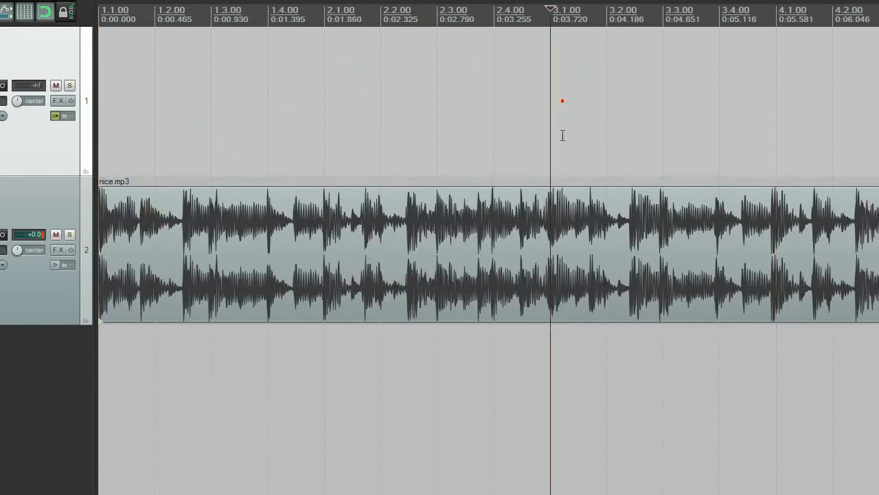
pyautogui.scroll(8, 551, 189)
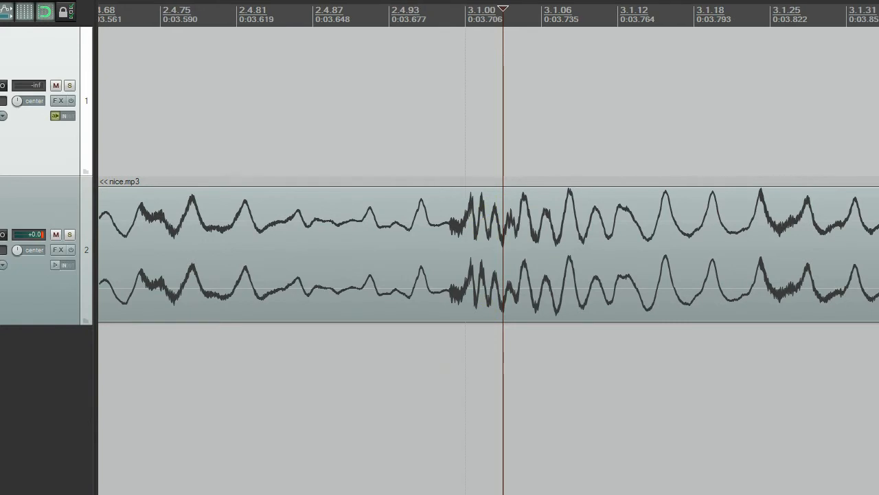
pyautogui.click(464, 160)
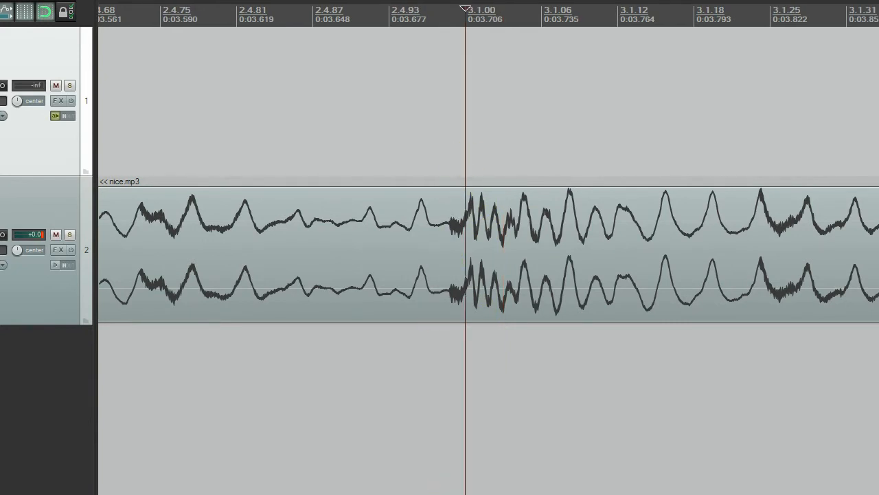
pyautogui.press('Return')
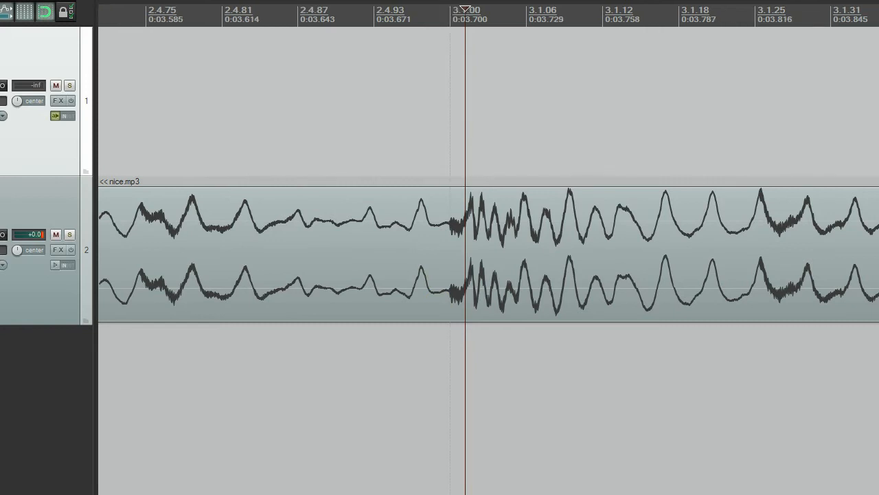
pyautogui.scroll(6, 447, 258)
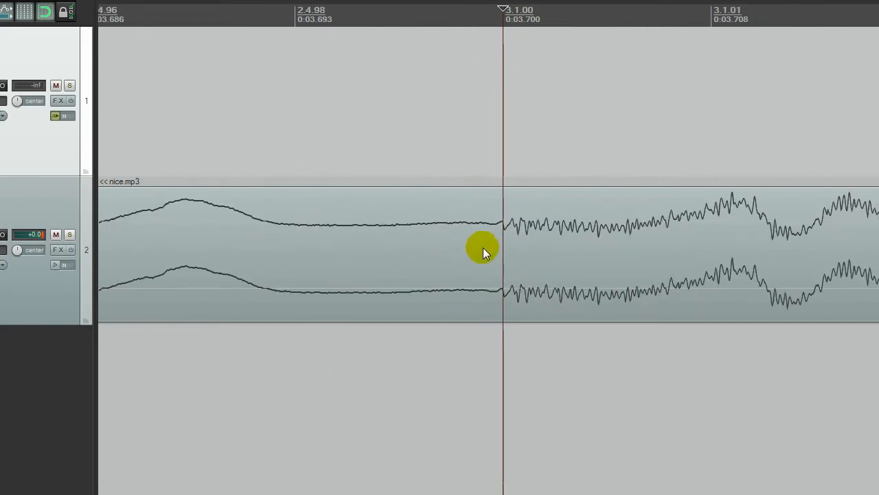
# - Place the edit cursor on bar 4.1.00 and compare it closely with the start of its hit
pyautogui.scroll(-8, 505, 241)
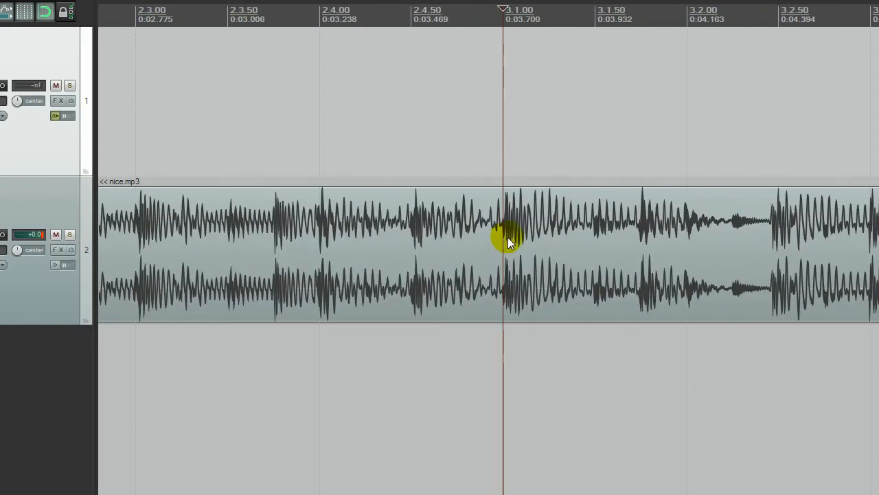
pyautogui.scroll(-3, 508, 237)
pyautogui.scroll(1, 792, 124)
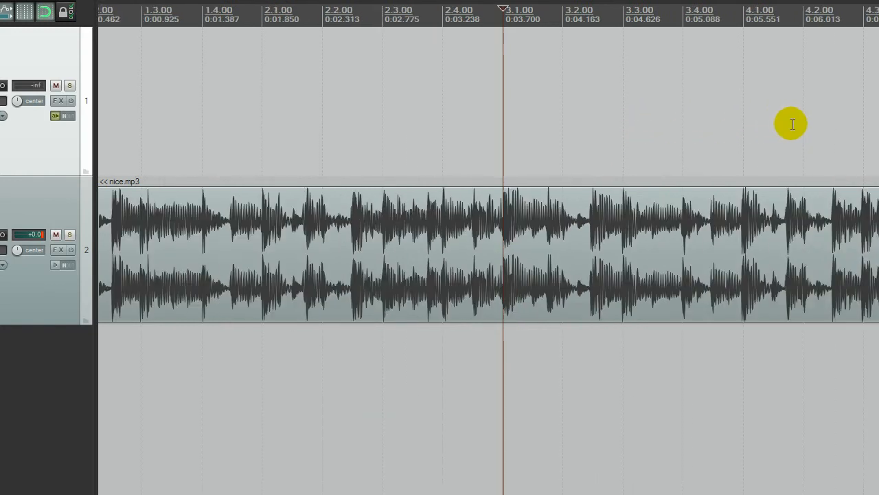
pyautogui.click(739, 112)
pyautogui.scroll(10, 743, 249)
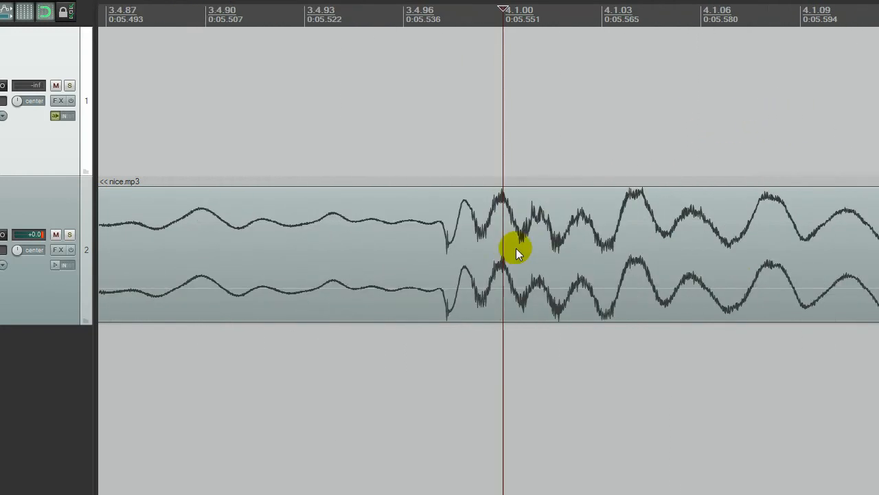
pyautogui.scroll(-12, 467, 230)
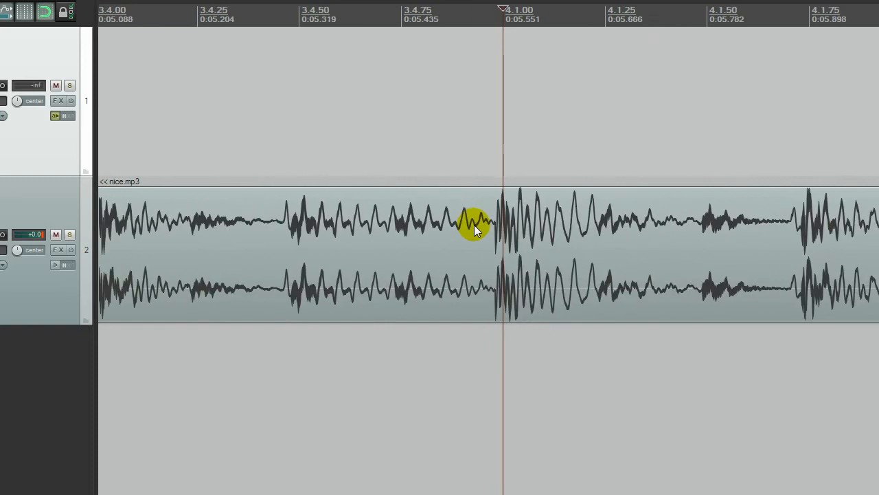
# - Play the beat from the project start to check it against the adjusted tempo grid
pyautogui.press('space')
pyautogui.scroll(6, 187, 258)
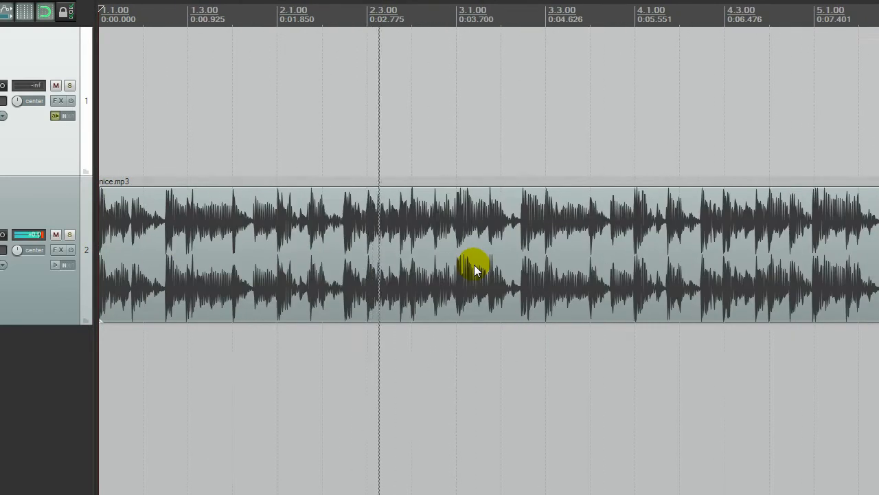
# - Follow the playing beat against the grid lines up to bar 9.1.00
pyautogui.scroll(-4, 604, 228)
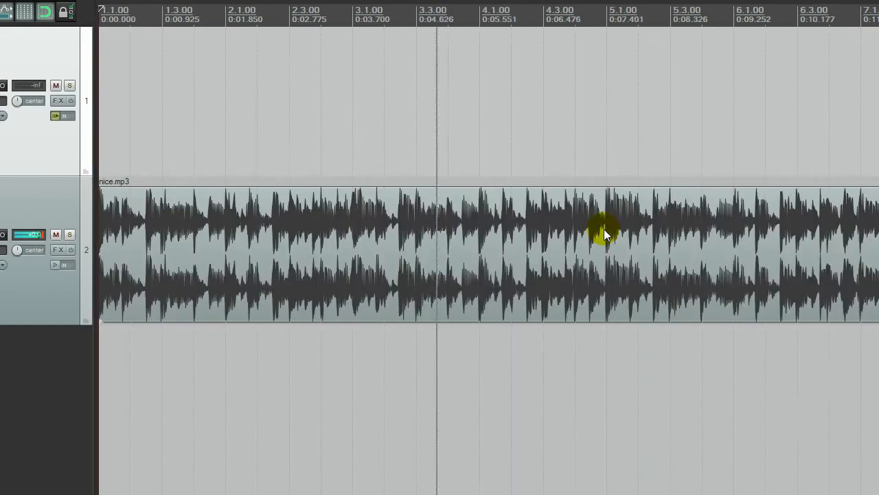
pyautogui.scroll(3, 521, 232)
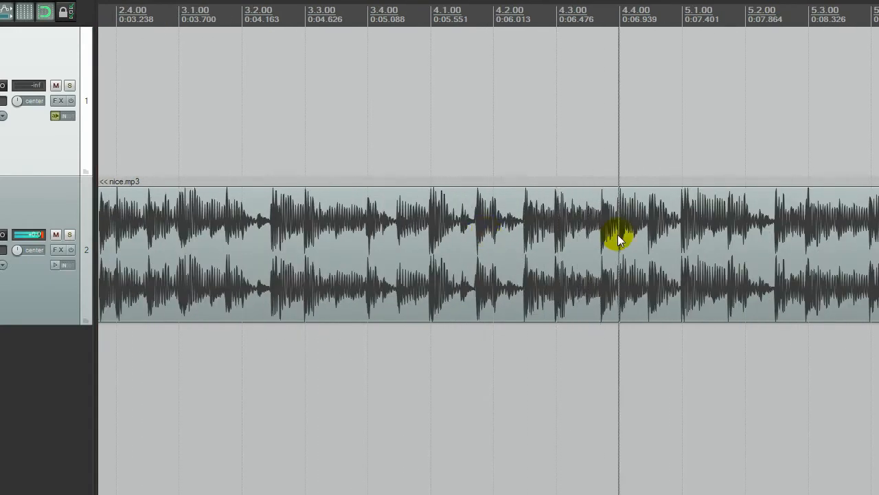
pyautogui.scroll(-3, 692, 192)
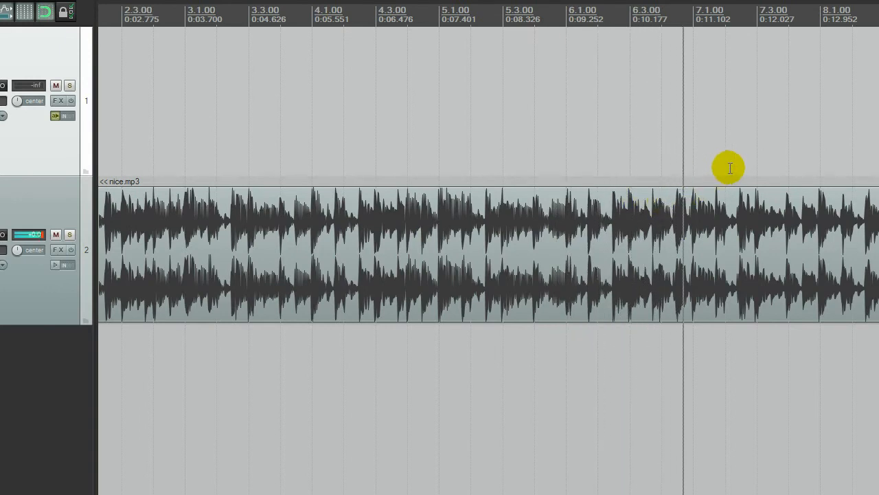
pyautogui.scroll(-3, 749, 169)
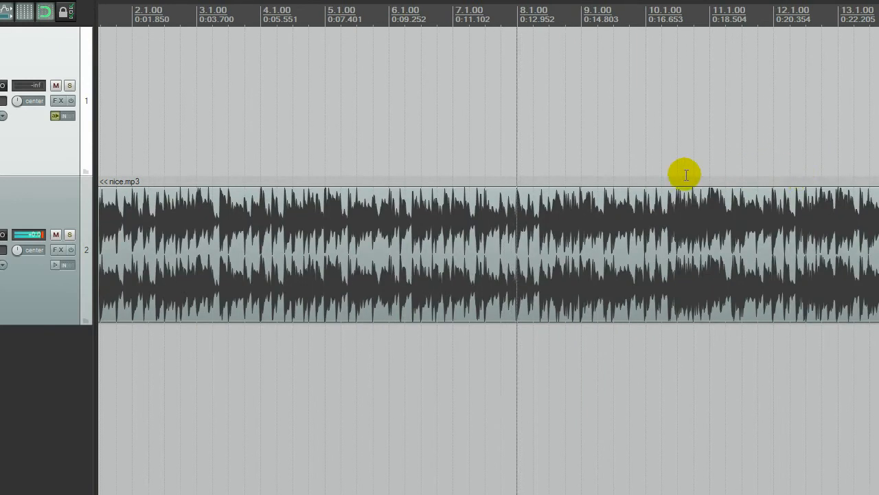
# - Stop on bar 9.1.00 with the edit cursor and compare that grid line closely with the start of its hit
pyautogui.click(586, 163)
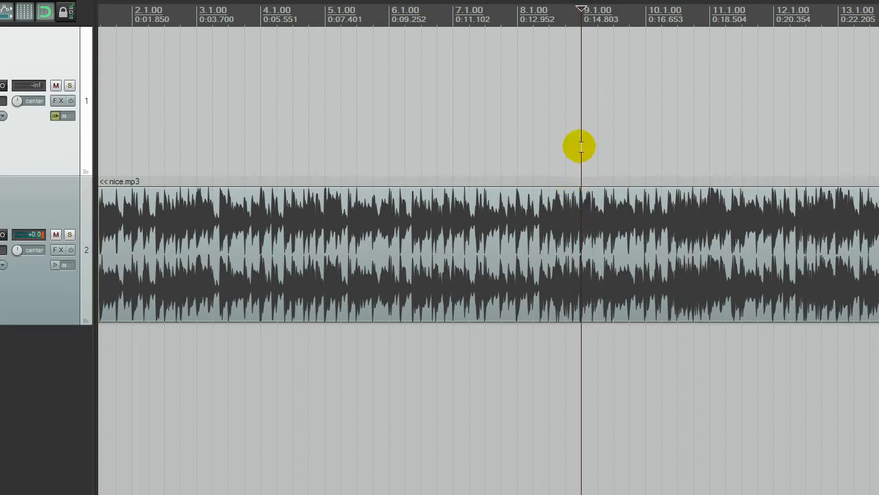
pyautogui.scroll(5, 577, 206)
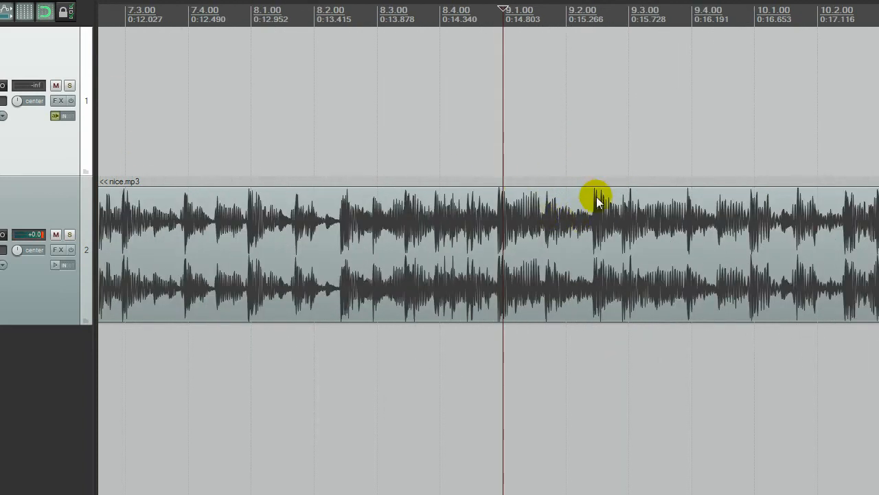
pyautogui.scroll(6, 511, 255)
pyautogui.scroll(-3, 495, 256)
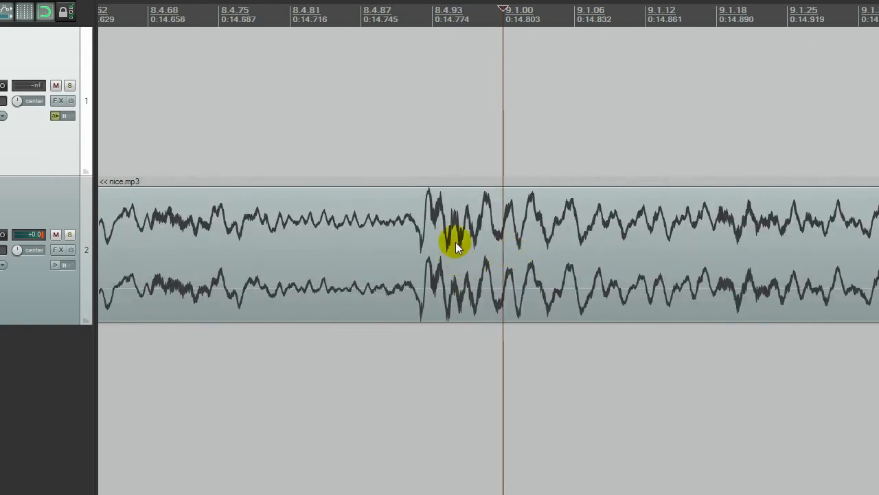
pyautogui.scroll(-7, 456, 241)
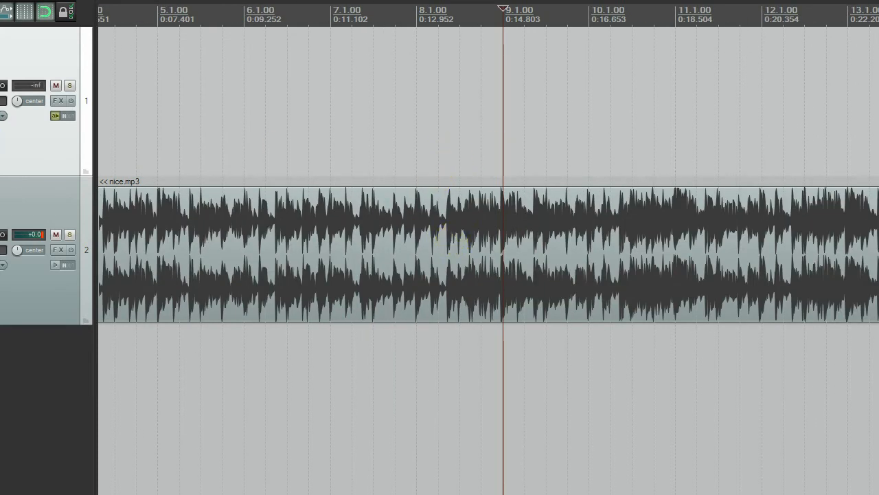
pyautogui.scroll(6, 510, 228)
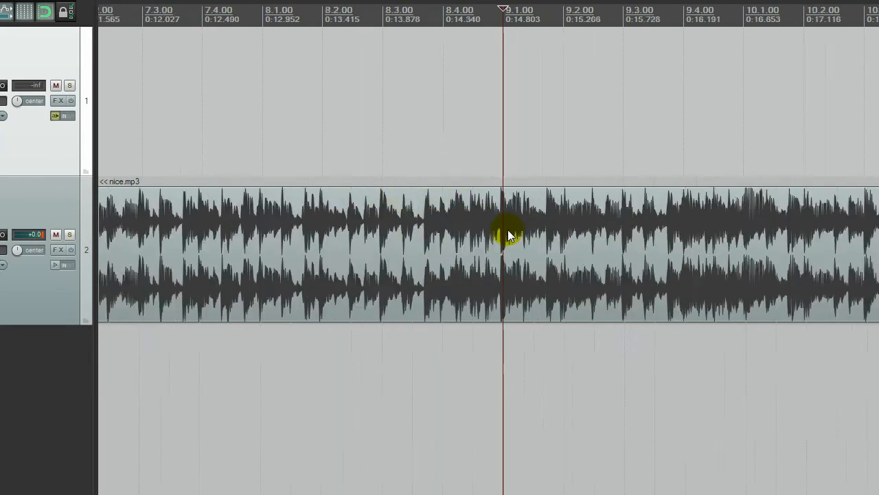
pyautogui.scroll(7, 498, 244)
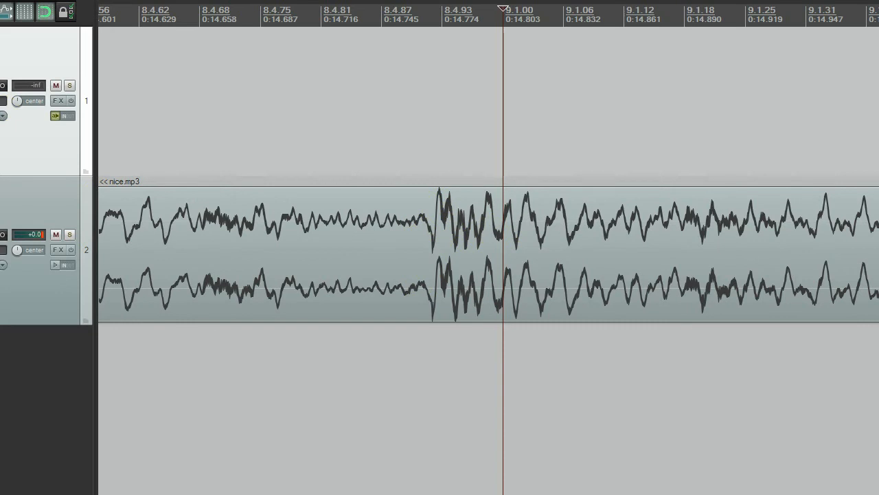
# - Set the project tempo to 130 BPM and place the edit cursor on bar 9.1.00 at the start of its hit
pyautogui.press('Return')
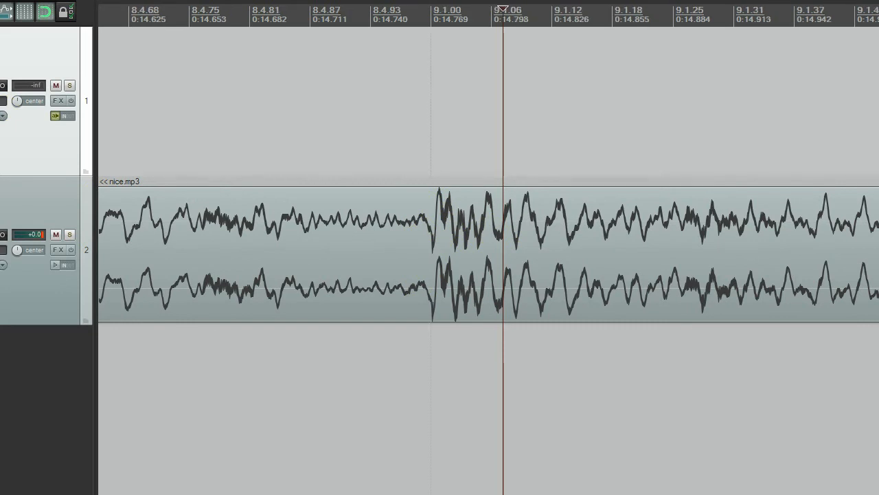
pyautogui.click(432, 133)
pyautogui.click(422, 264)
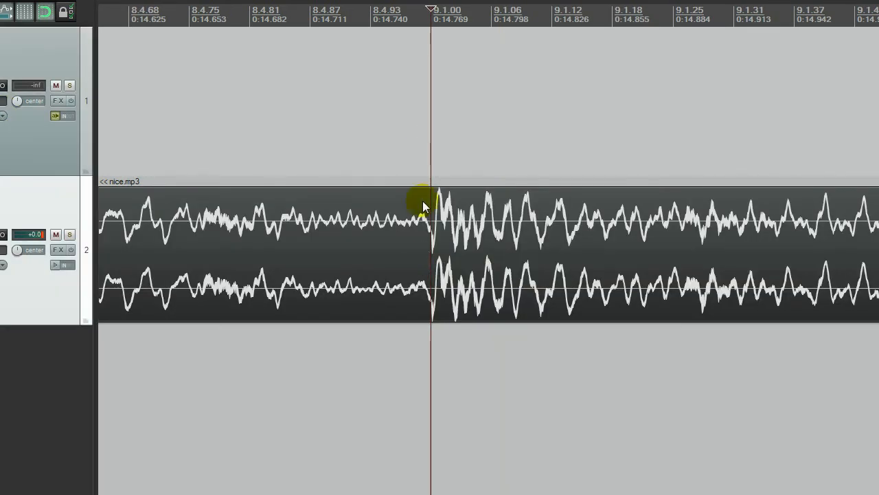
pyautogui.scroll(-10, 421, 203)
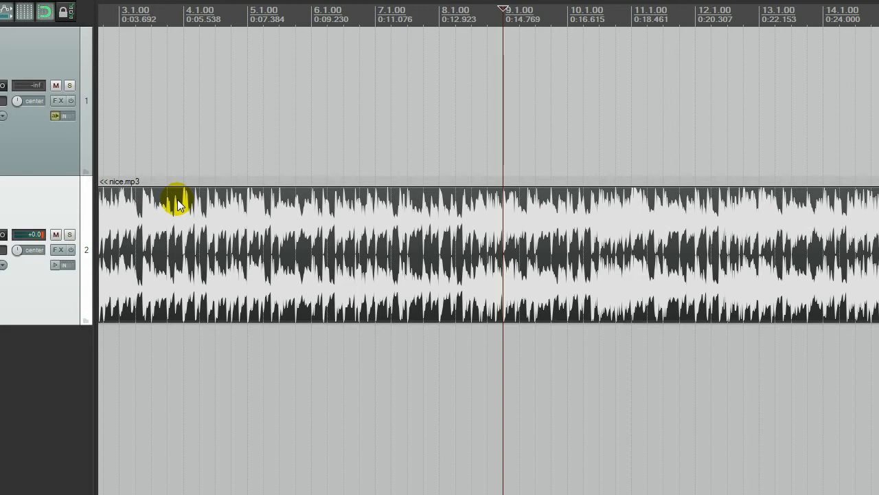
pyautogui.scroll(10, 512, 248)
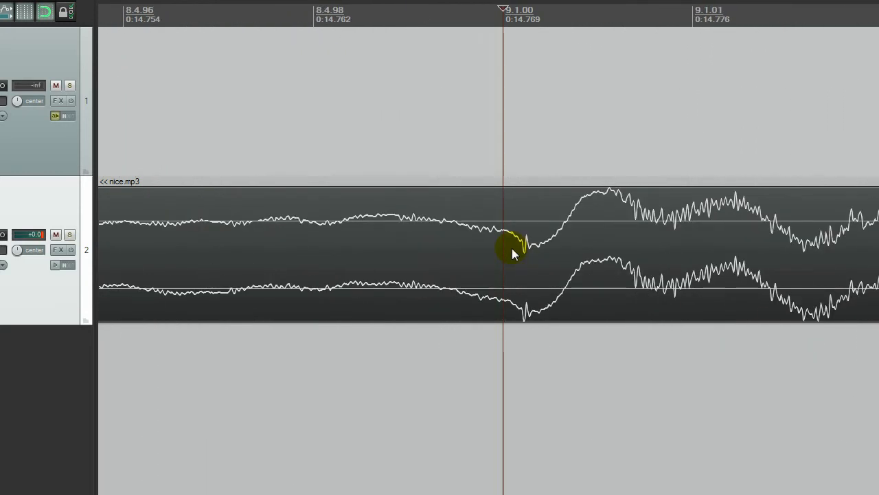
# - Split the nice.mp3 item at bar 9.1.00 and delete everything after the split
pyautogui.scroll(-3, 512, 248)
pyautogui.press('s')
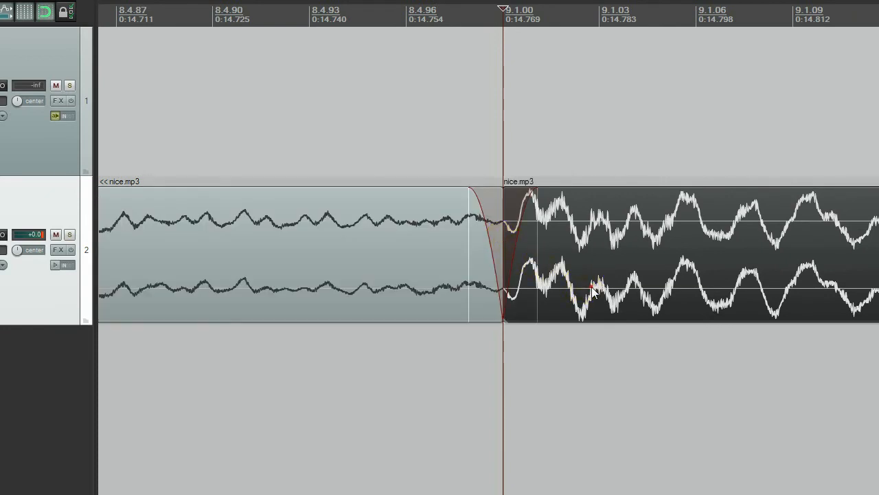
pyautogui.click(561, 282)
pyautogui.press('Delete')
pyautogui.scroll(-5, 495, 241)
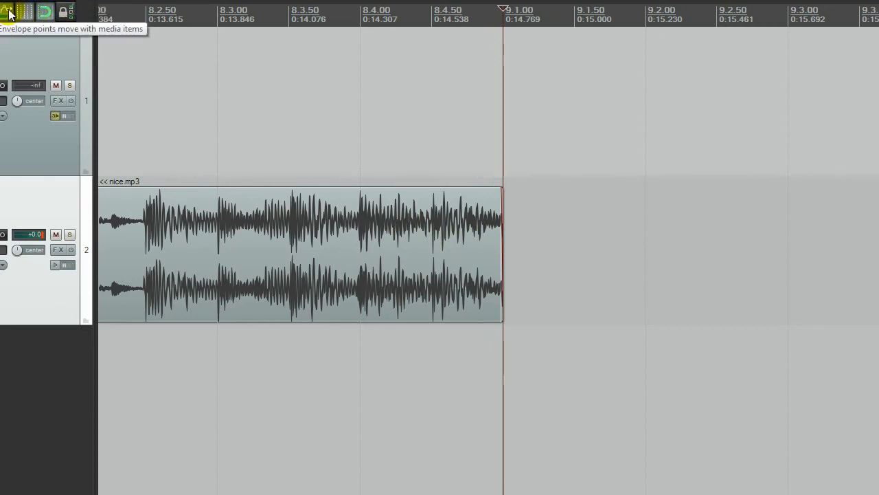
# - Enable repeat, play from the project start and set the time selection from 1.1.00 to 9.1.00 over the trimmed item
pyautogui.click(171, 91)
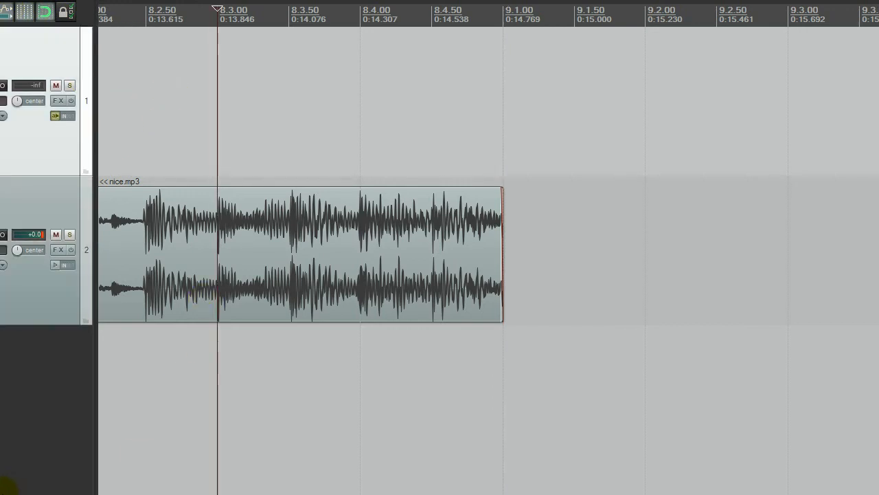
pyautogui.click(2, 491)
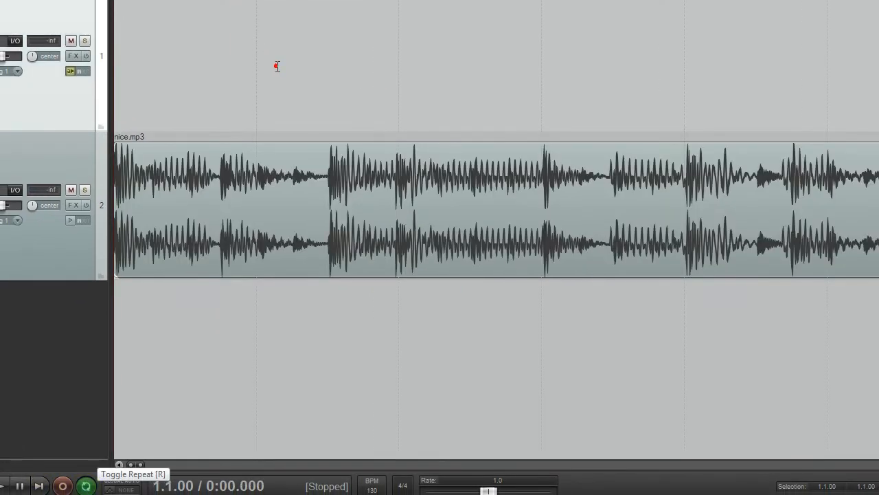
pyautogui.press('space')
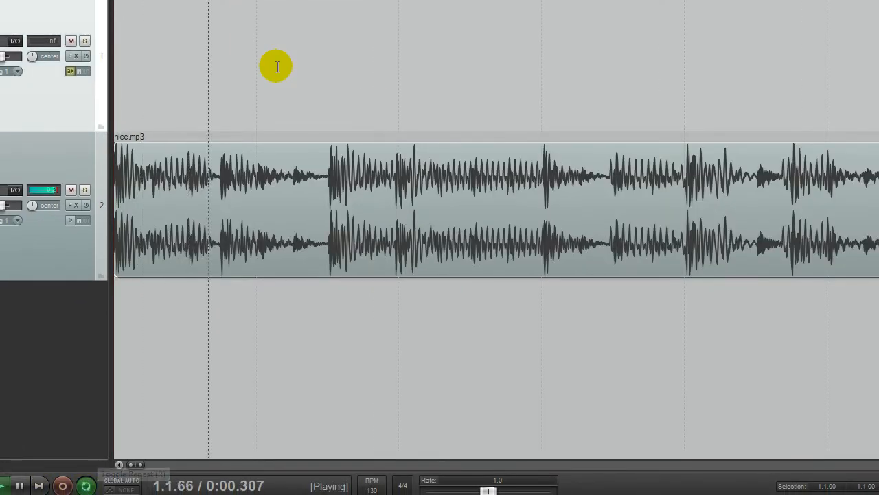
pyautogui.scroll(-2, 276, 66)
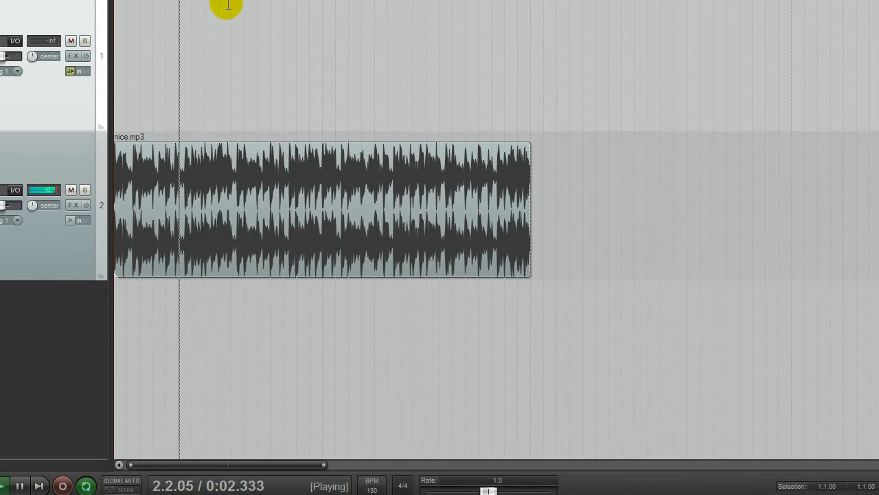
pyautogui.moveTo(114, 2); pyautogui.dragTo(533, 2)
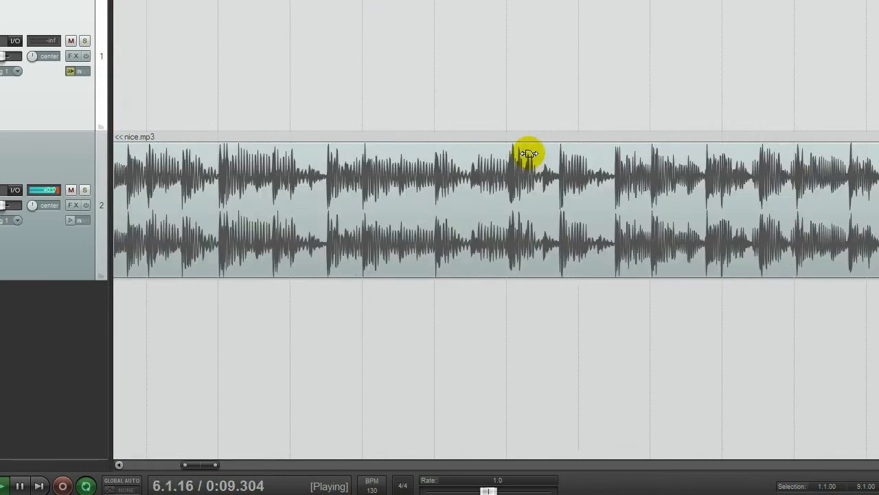
# - Play the eight-bar loop through its end at bar 9.1.00 and back to the start to check the repeat
pyautogui.scroll(5, 525, 154)
pyautogui.moveTo(210, 465); pyautogui.dragTo(245, 465)
pyautogui.scroll(2, 577, 169)
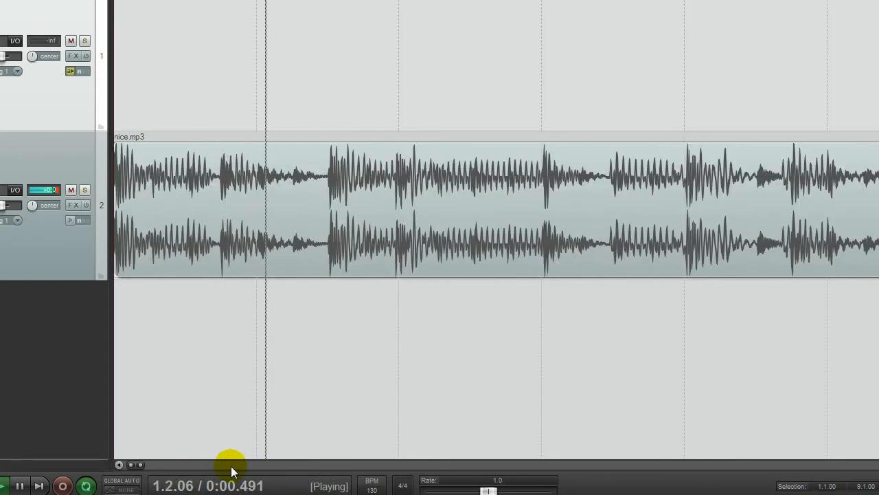
pyautogui.moveTo(272, 466); pyautogui.dragTo(245, 464)
pyautogui.press('space')
# - Remove the short fade-out at the end of the nice.mp3 item at bar 9.1.00
pyautogui.click(641, 117)
pyautogui.scroll(6, 642, 117)
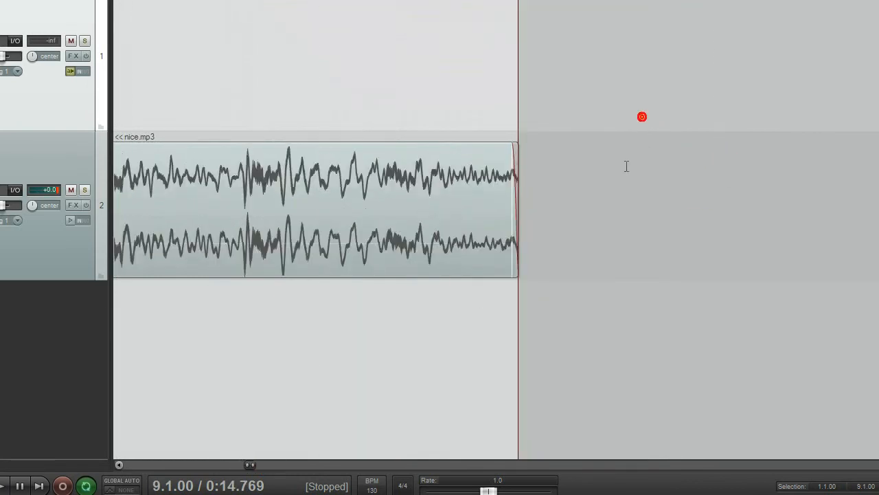
pyautogui.moveTo(424, 148); pyautogui.dragTo(614, 149)
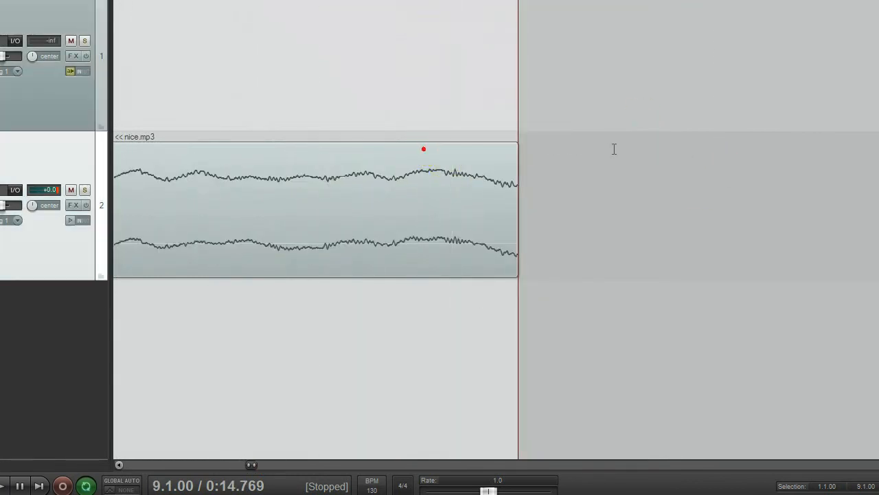
pyautogui.click(294, 91)
pyautogui.scroll(-2, 365, 122)
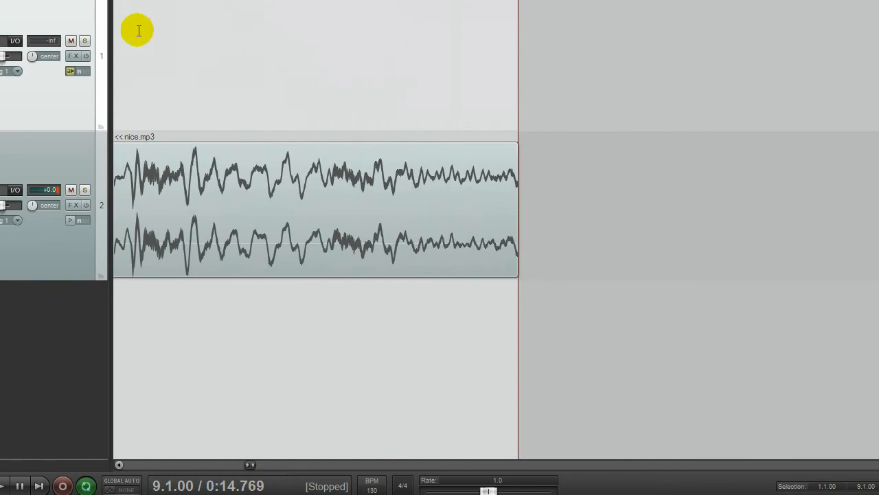
# - Play from shortly before the end of bar 8 to check the loop's transition back to the project start
pyautogui.click(249, 36)
pyautogui.press('space')
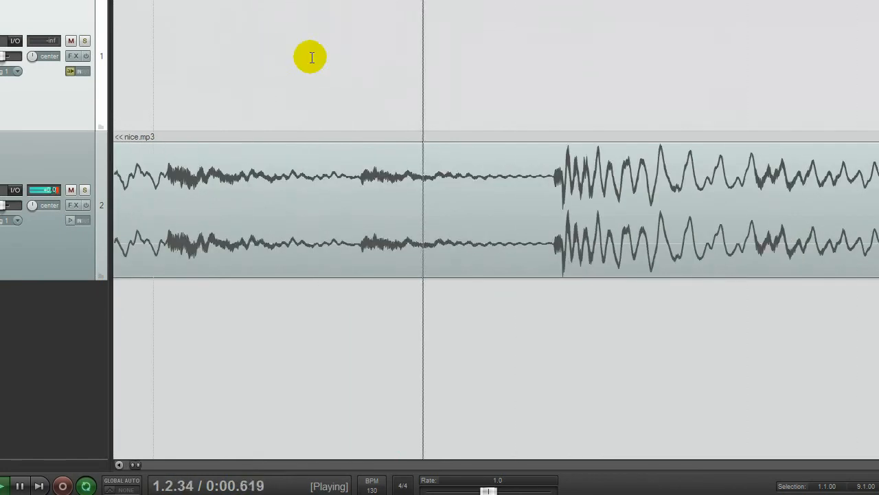
pyautogui.press('space')
pyautogui.scroll(-3, 320, 61)
pyautogui.click(404, 58)
pyautogui.press('space')
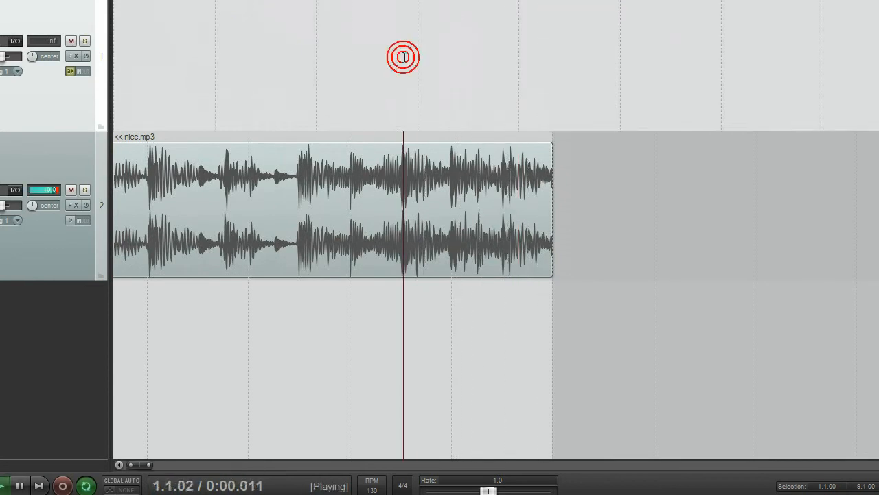
pyautogui.press('space')
pyautogui.scroll(-4, 130, 136)
pyautogui.scroll(-4, 130, 135)
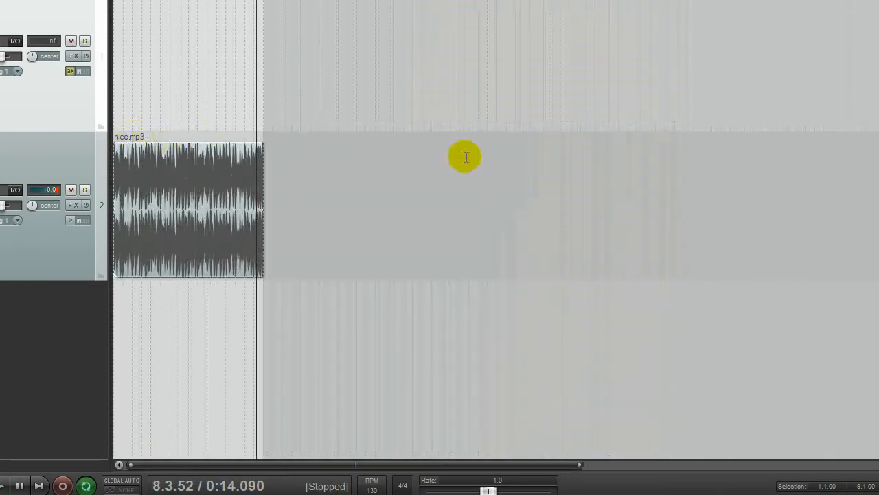
pyautogui.moveTo(262, 197); pyautogui.dragTo(804, 135)
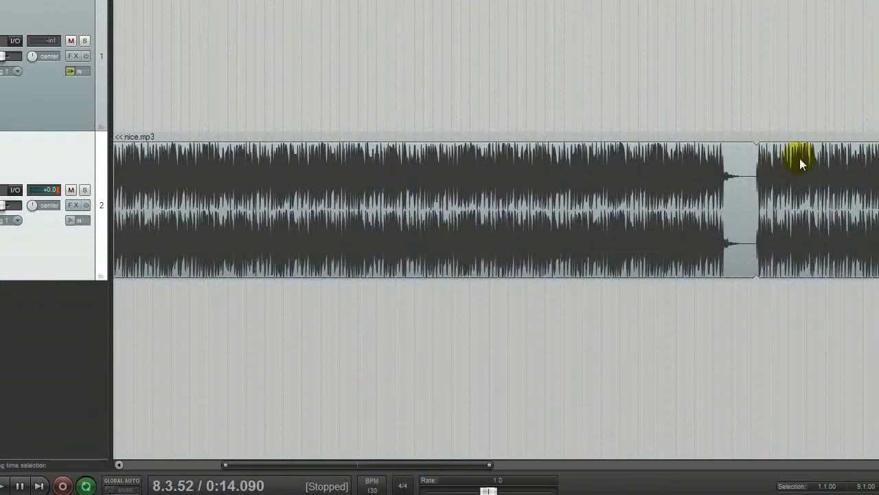
pyautogui.hotkey('ctrl', 'z')
# - Extend the end of the nice.mp3 item well beyond bar 9.1.00 to bring back the rest of the beat
pyautogui.scroll(-4, 265, 165)
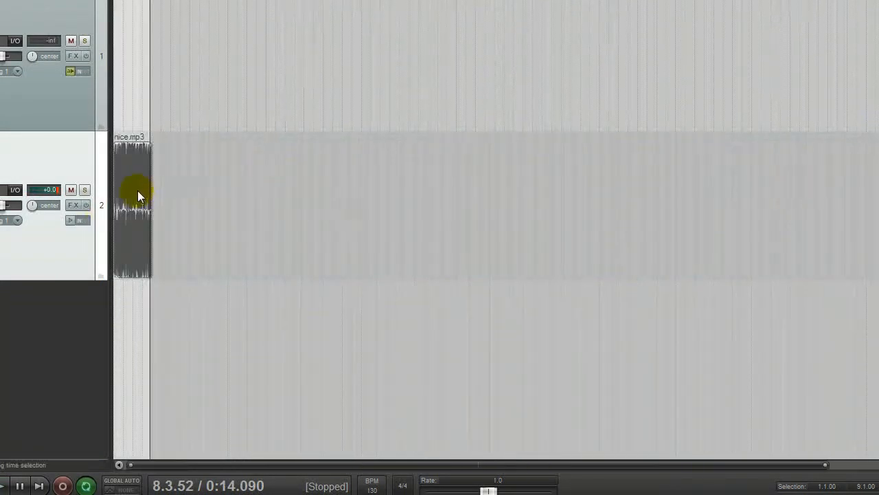
pyautogui.moveTo(150, 187); pyautogui.dragTo(770, 176)
pyautogui.moveTo(378, 199); pyautogui.dragTo(347, 200)
pyautogui.scroll(5, 249, 102)
pyautogui.scroll(3, 652, 125)
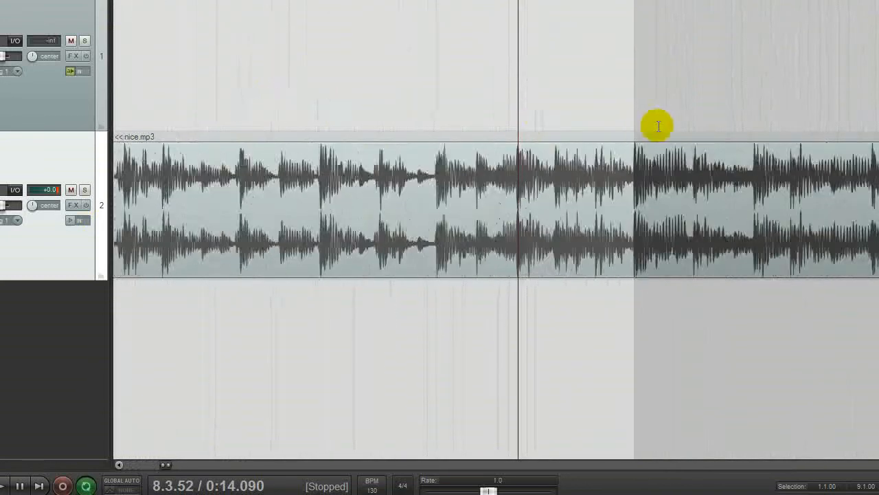
pyautogui.click(514, 67)
pyautogui.click(594, 68)
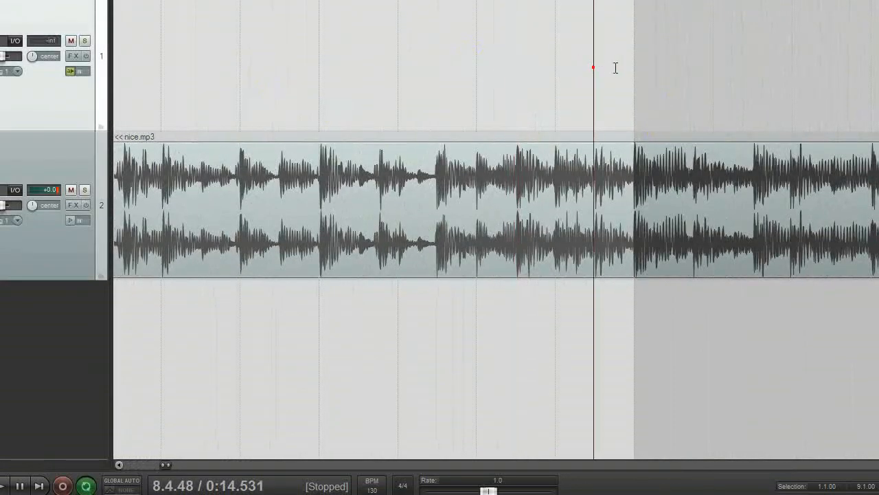
pyautogui.click(615, 68)
pyautogui.press('s')
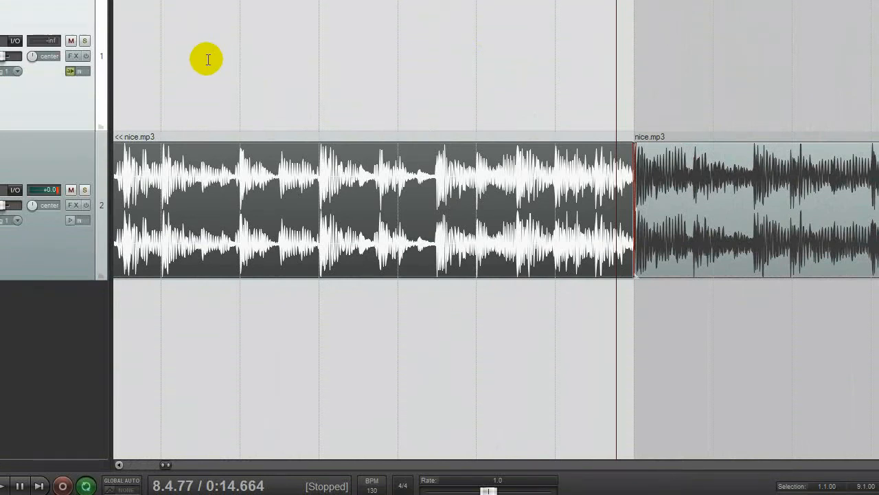
pyautogui.hotkey('ctrl', 'z')
# - Play the beat from bar 9.1.00 to check that the next section starts on the downbeat
pyautogui.click(626, 60)
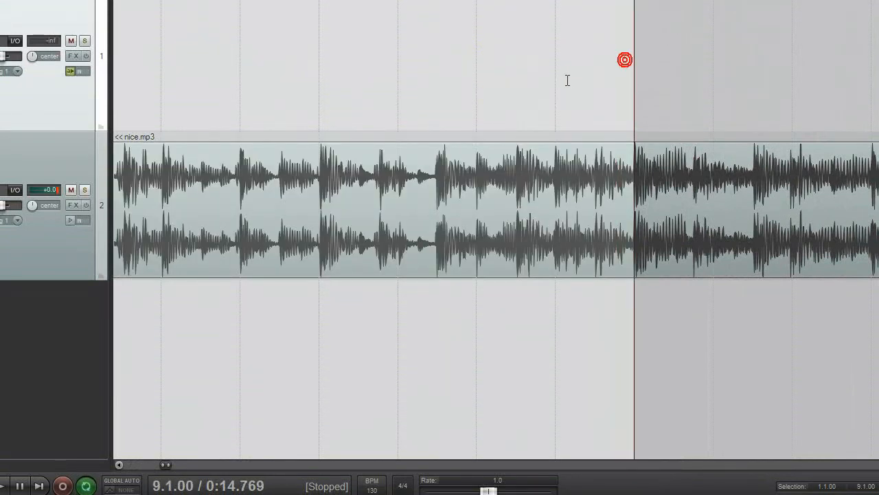
pyautogui.press('space')
pyautogui.scroll(-3, 591, 112)
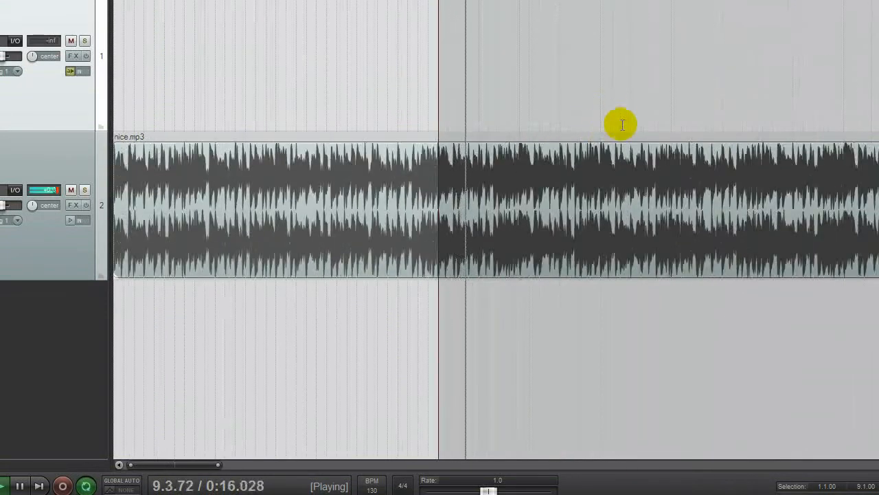
pyautogui.press('space')
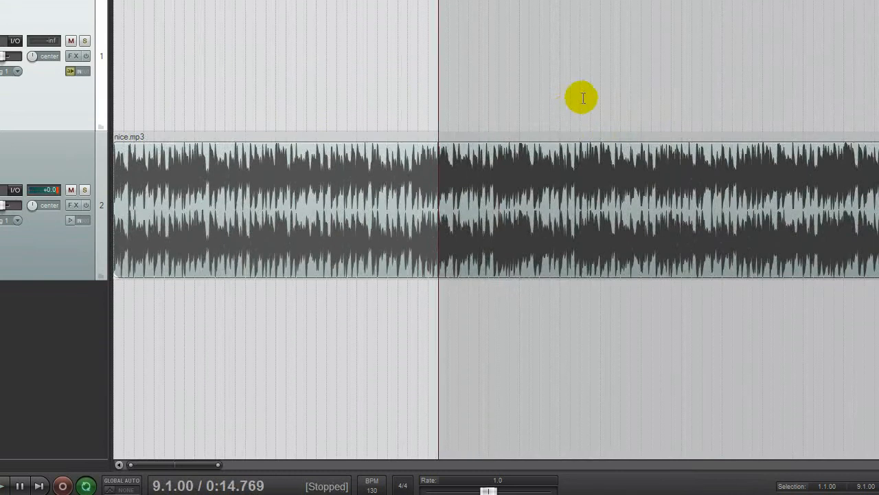
# - Place the edit cursor at bar 17.1.00 and play briefly to check the start of the next eight-bar section
pyautogui.scroll(-3, 589, 94)
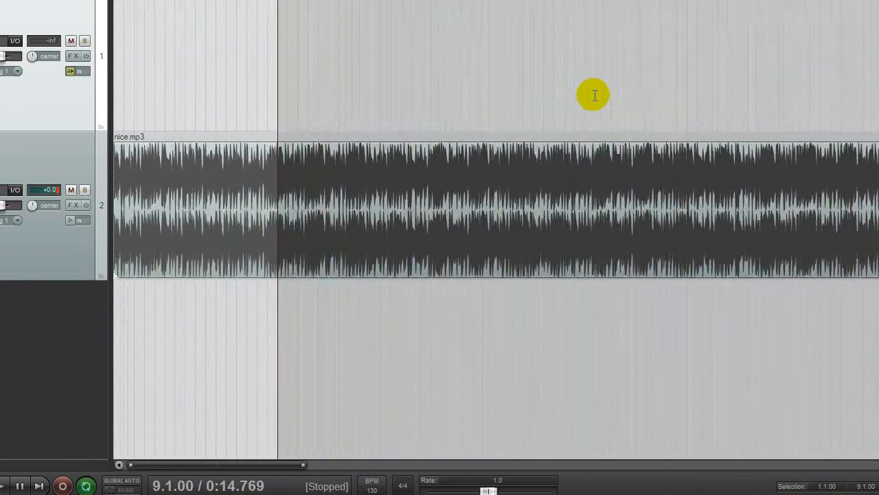
pyautogui.click(473, 64)
pyautogui.click(480, 66)
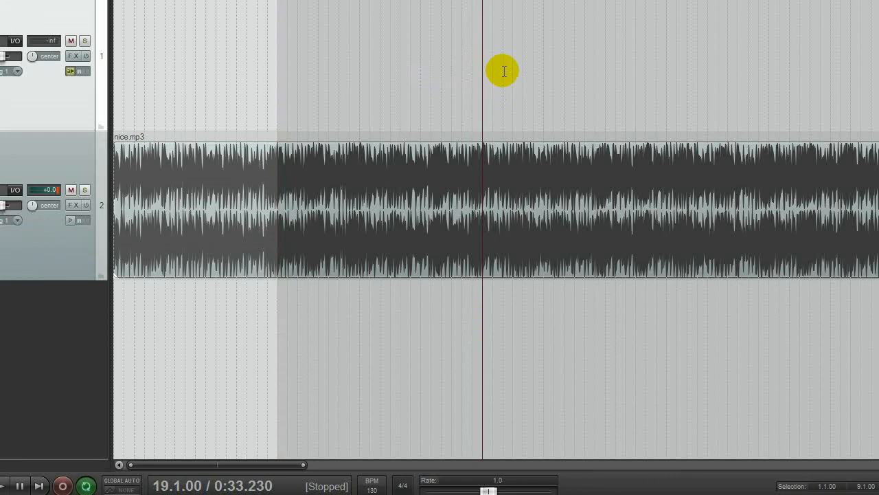
pyautogui.click(431, 55)
pyautogui.click(442, 55)
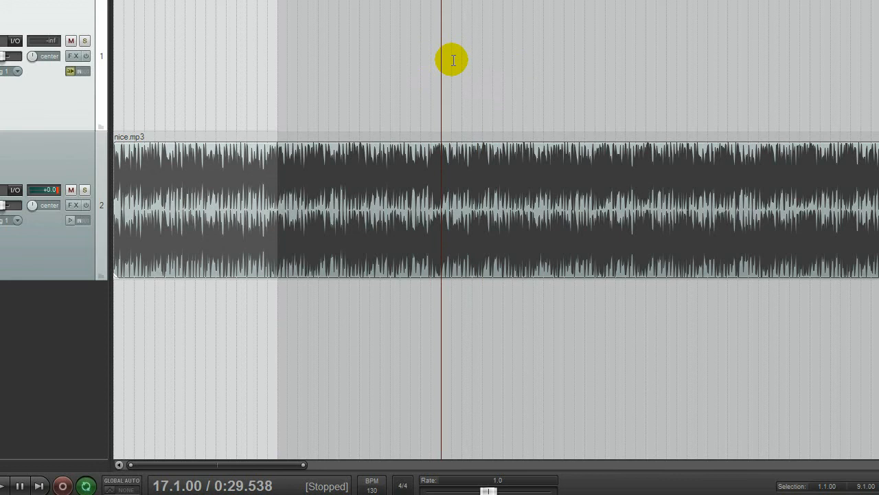
pyautogui.scroll(3, 442, 84)
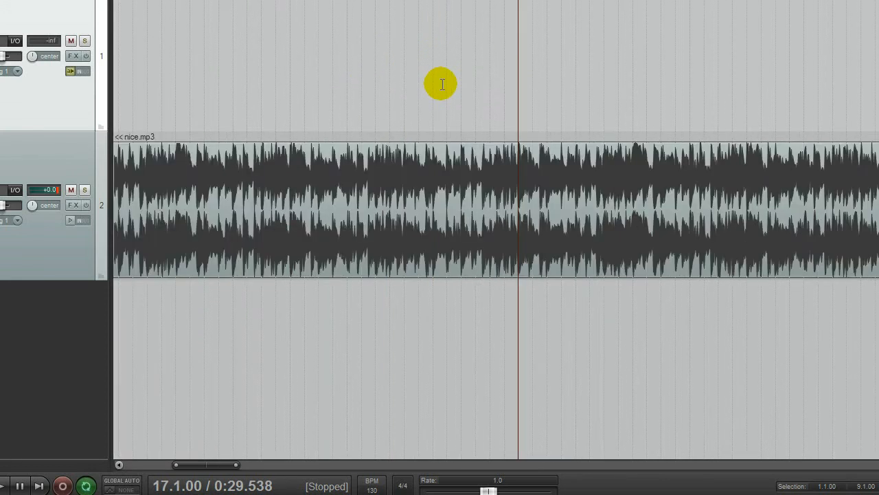
pyautogui.scroll(-5, 439, 83)
pyautogui.scroll(5, 361, 94)
pyautogui.scroll(1, 360, 94)
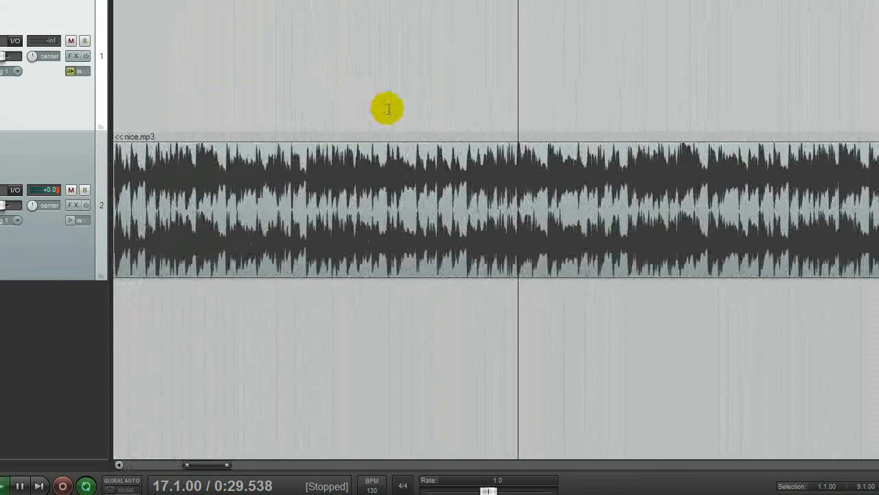
pyautogui.press('space')
pyautogui.press('space')
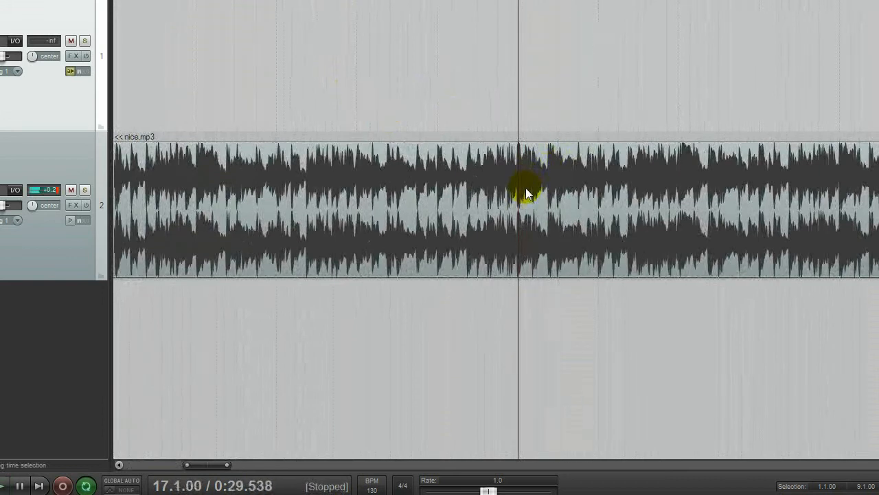
# - Split the nice.mp3 item at bar 17.1.00
pyautogui.scroll(4, 526, 187)
pyautogui.click(517, 197)
pyautogui.press('s')
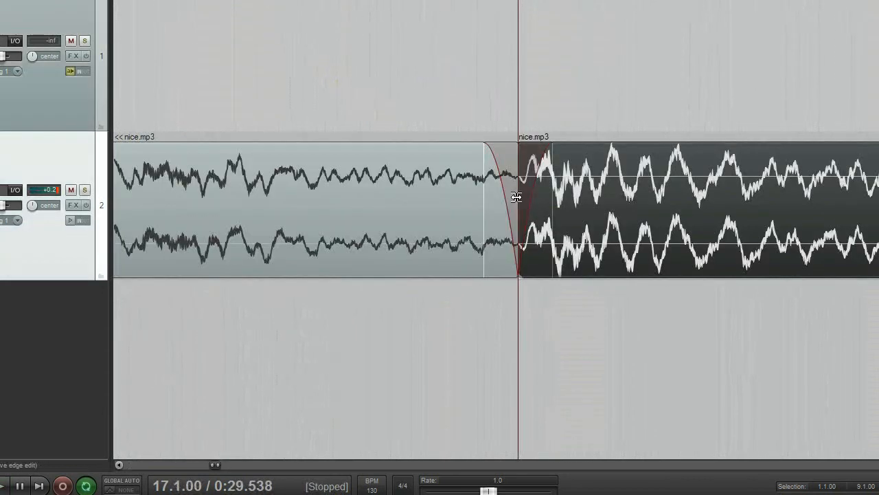
# - Split the remaining nice.mp3 audio into eight-bar sections at bars 25.1.00 and 33.1.00
pyautogui.scroll(-4, 515, 197)
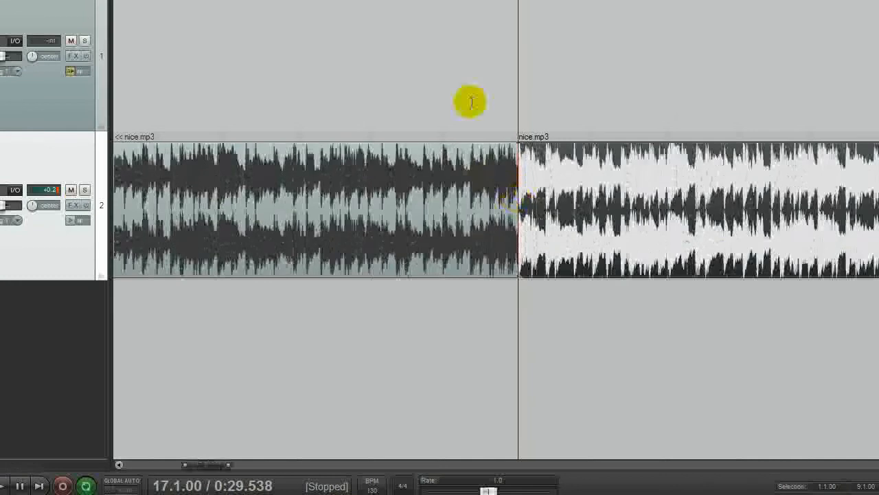
pyautogui.scroll(-1, 406, 109)
pyautogui.scroll(-1, 550, 123)
pyautogui.scroll(-1, 479, 95)
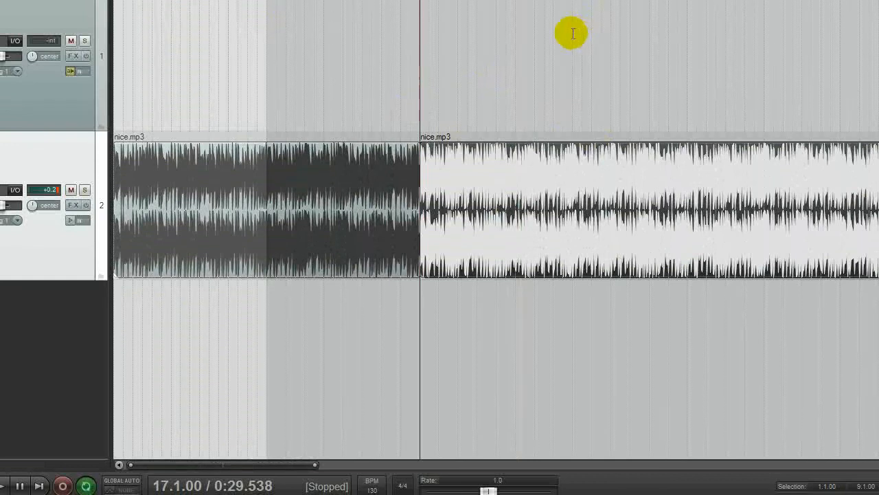
pyautogui.click(570, 197)
pyautogui.press('s')
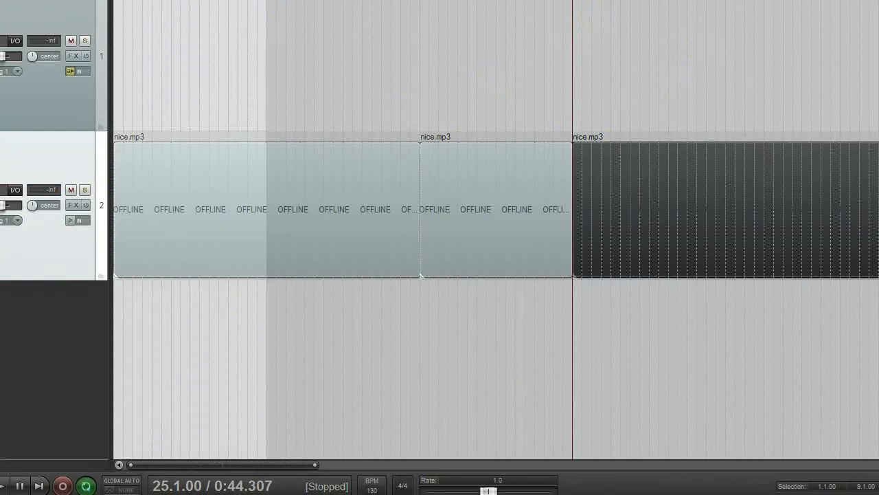
pyautogui.click(728, 43)
pyautogui.click(730, 184)
pyautogui.press('s')
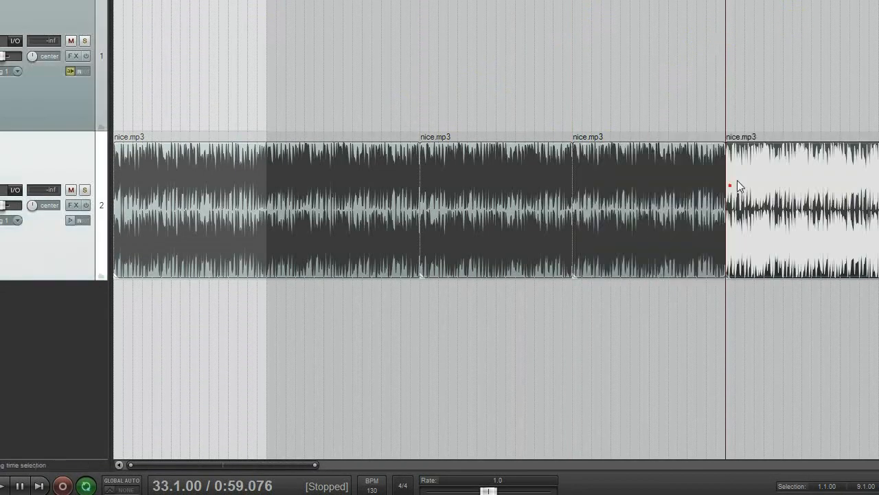
# - Split the rest of nice.mp3 at bars 41.1.00 and 49.1.00, separating the tail after the last eight-bar section
pyautogui.click(868, 186)
pyautogui.click(876, 93)
pyautogui.click(877, 178)
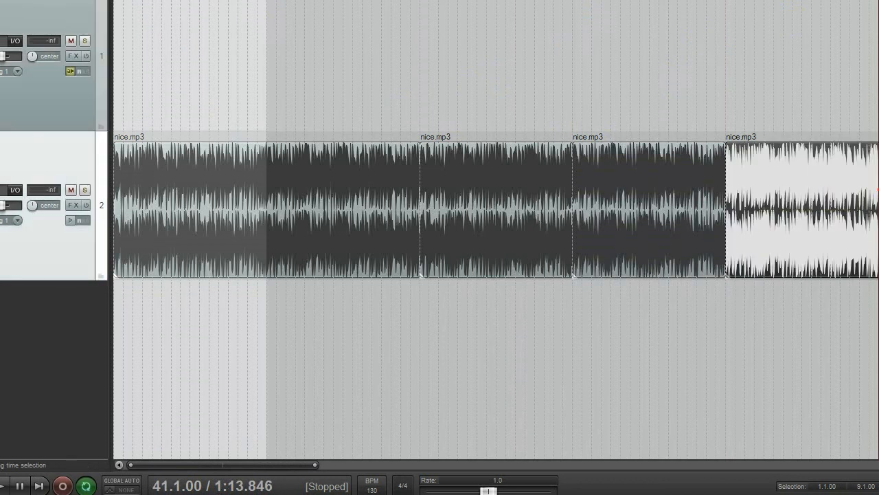
pyautogui.press('s')
pyautogui.scroll(-2, 776, 59)
pyautogui.scroll(2, 514, 165)
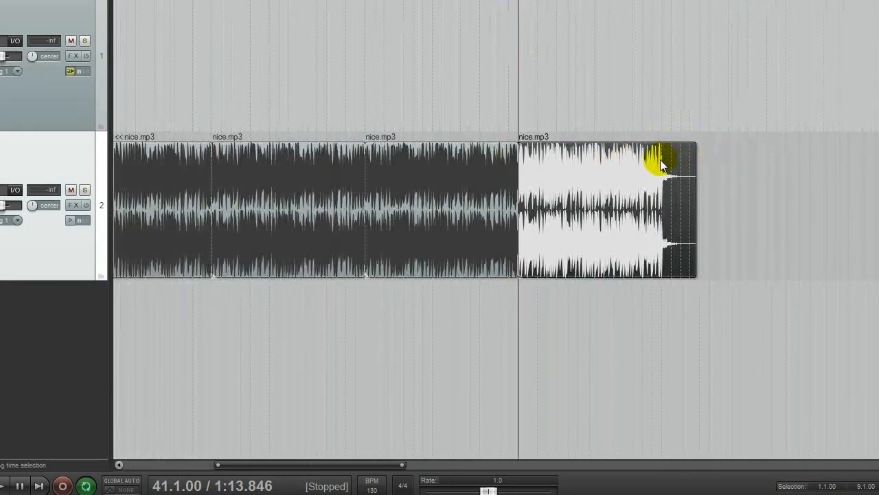
pyautogui.click(671, 157)
pyautogui.press('s')
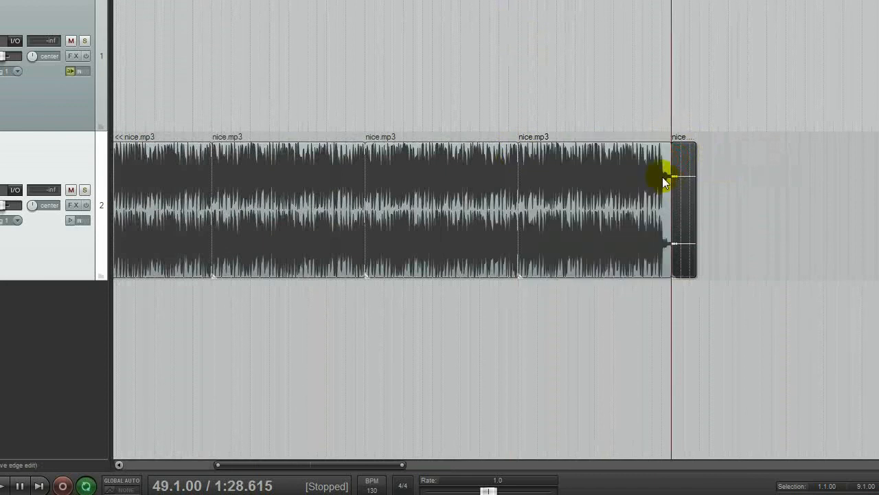
# - Play the section starting at bar 17.1.00 and turn off transport repeat before stopping
pyautogui.click(633, 120)
pyautogui.scroll(2, 474, 124)
pyautogui.scroll(-3, 475, 124)
pyautogui.scroll(-2, 475, 124)
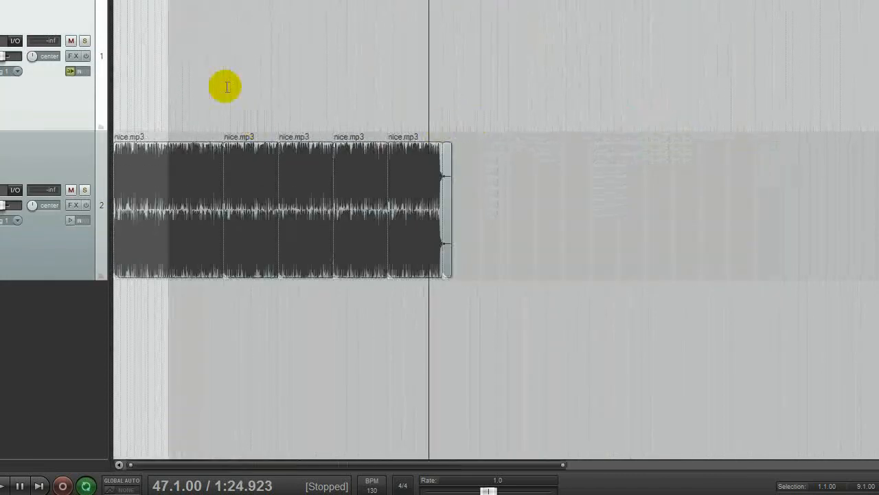
pyautogui.click(147, 134)
pyautogui.scroll(2, 147, 134)
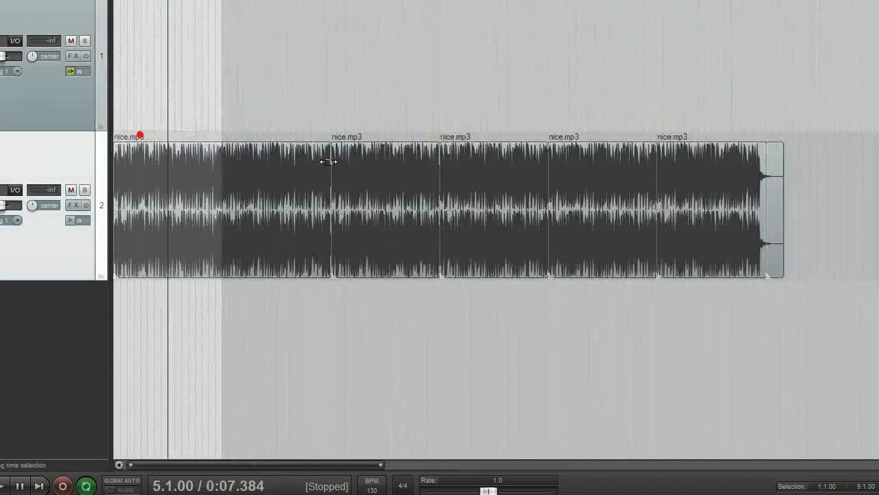
pyautogui.click(404, 172)
pyautogui.click(334, 90)
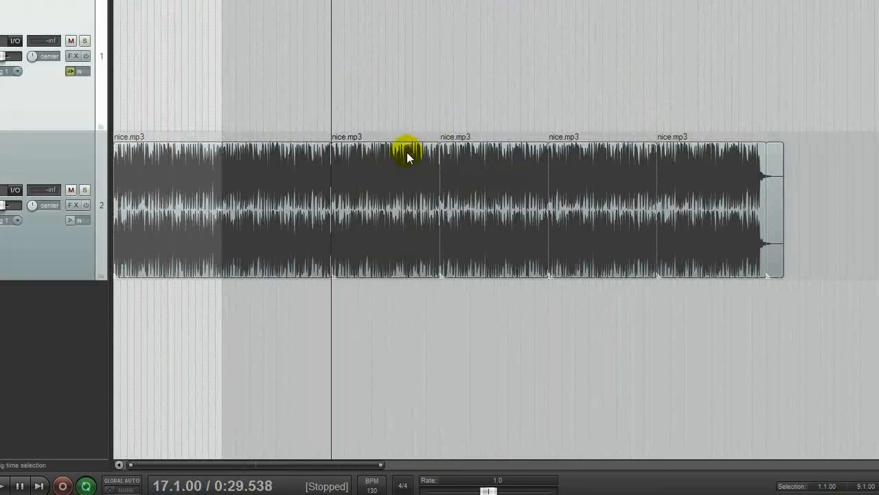
pyautogui.press('space')
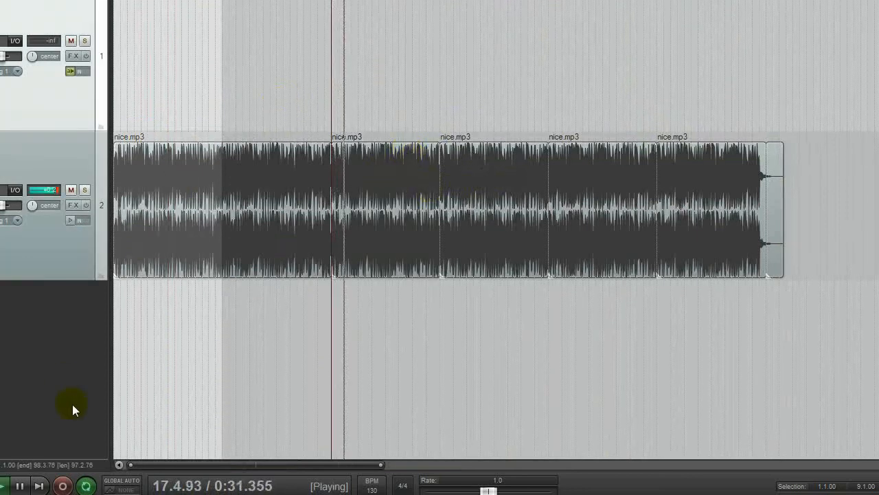
pyautogui.click(86, 486)
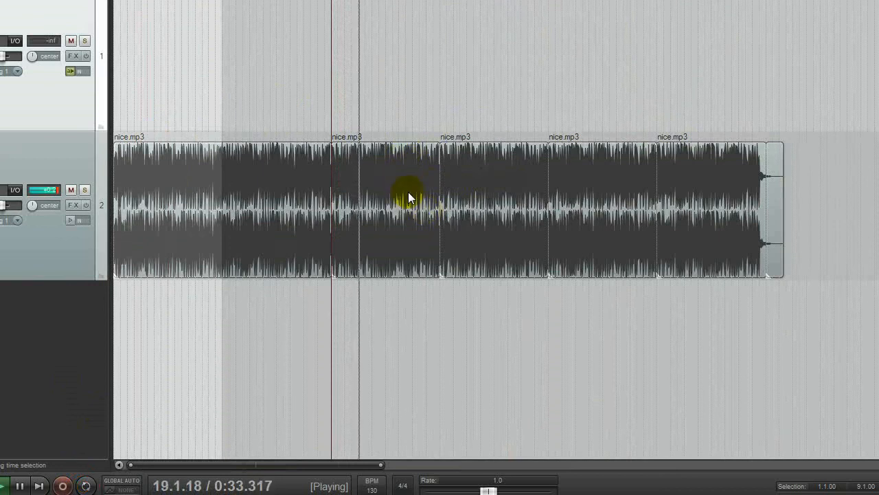
pyautogui.press('space')
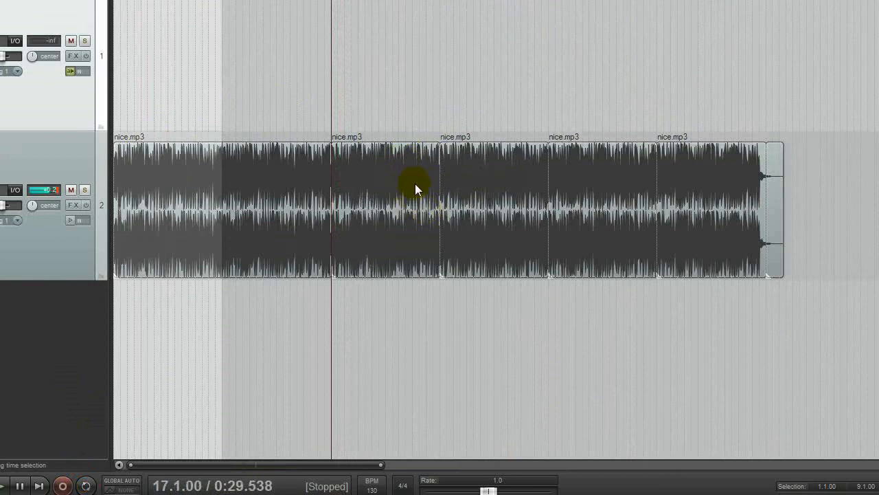
# - Rearrange the beat by copying eight-bar nice.mp3 sections into following slots, including bar 25.1.00 to 33.1.00 and bar 17.1.00 to 25.1.00
pyautogui.moveTo(485, 112); pyautogui.dragTo(876, 113)
pyautogui.click(481, 218)
pyautogui.keyDown('ctrl'); pyautogui.click(558, 230); pyautogui.keyUp('ctrl')
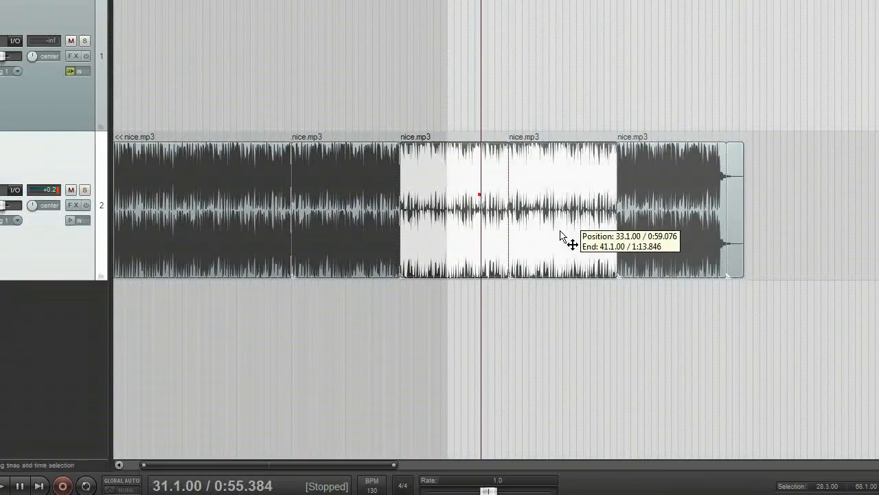
pyautogui.keyDown('ctrl'); pyautogui.click(662, 222); pyautogui.keyUp('ctrl')
pyautogui.moveTo(457, 222); pyautogui.dragTo(571, 228)
pyautogui.click(348, 196)
pyautogui.moveTo(348, 196); pyautogui.dragTo(429, 240)
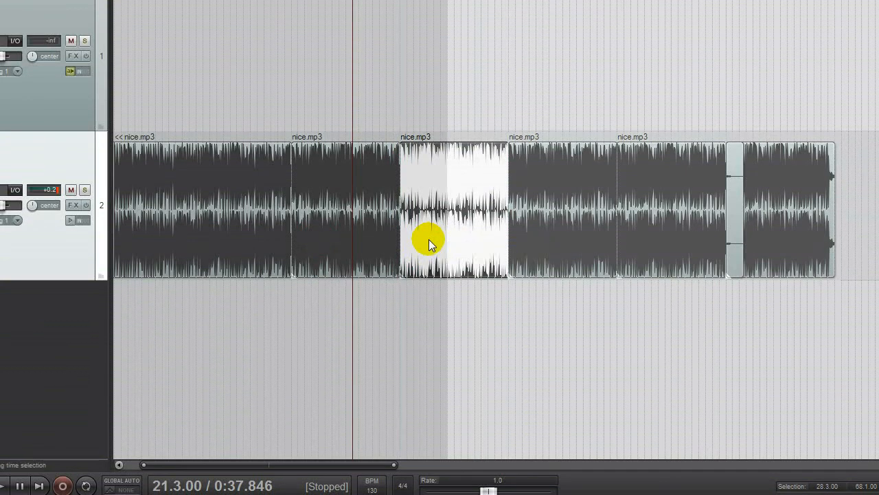
# - Play from bar 23.3.00 across the join at bar 25.1.00 to check the transition into the copied section
pyautogui.click(380, 94)
pyautogui.press('space')
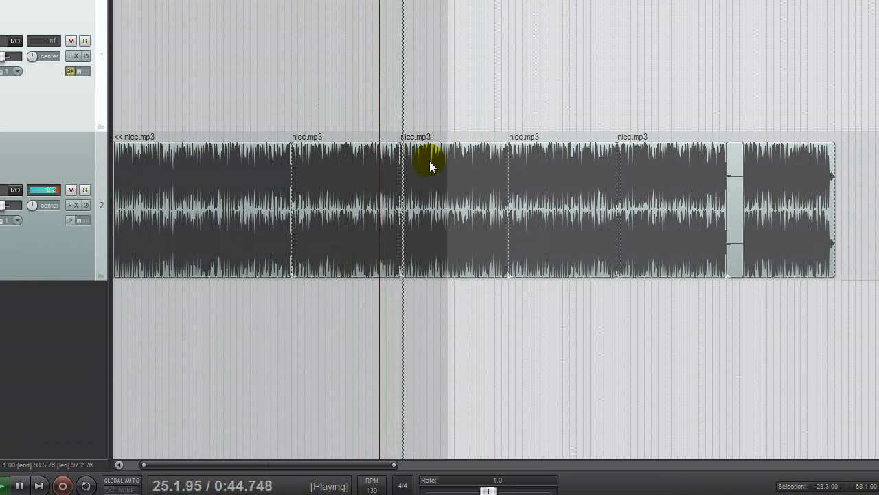
pyautogui.press('space')
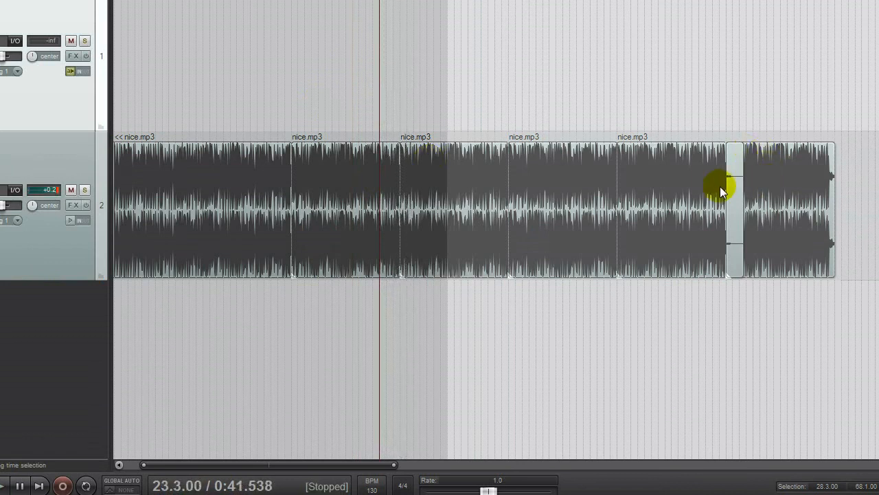
# - Delete the short silent tail item overlapping the last section at bar 49.1.00
pyautogui.click(733, 221)
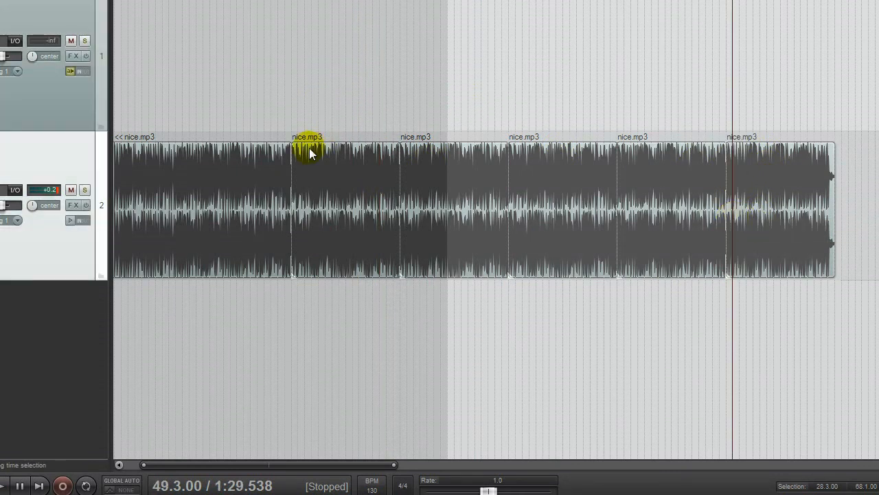
pyautogui.moveTo(334, 466); pyautogui.dragTo(220, 444)
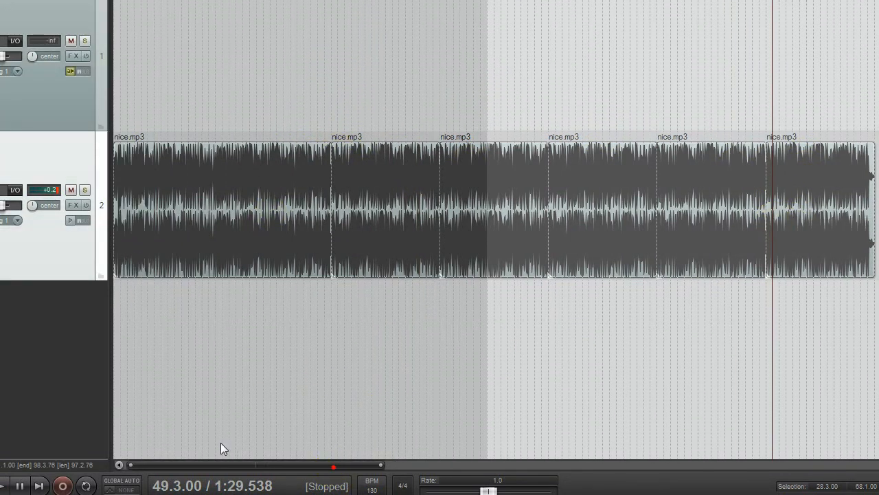